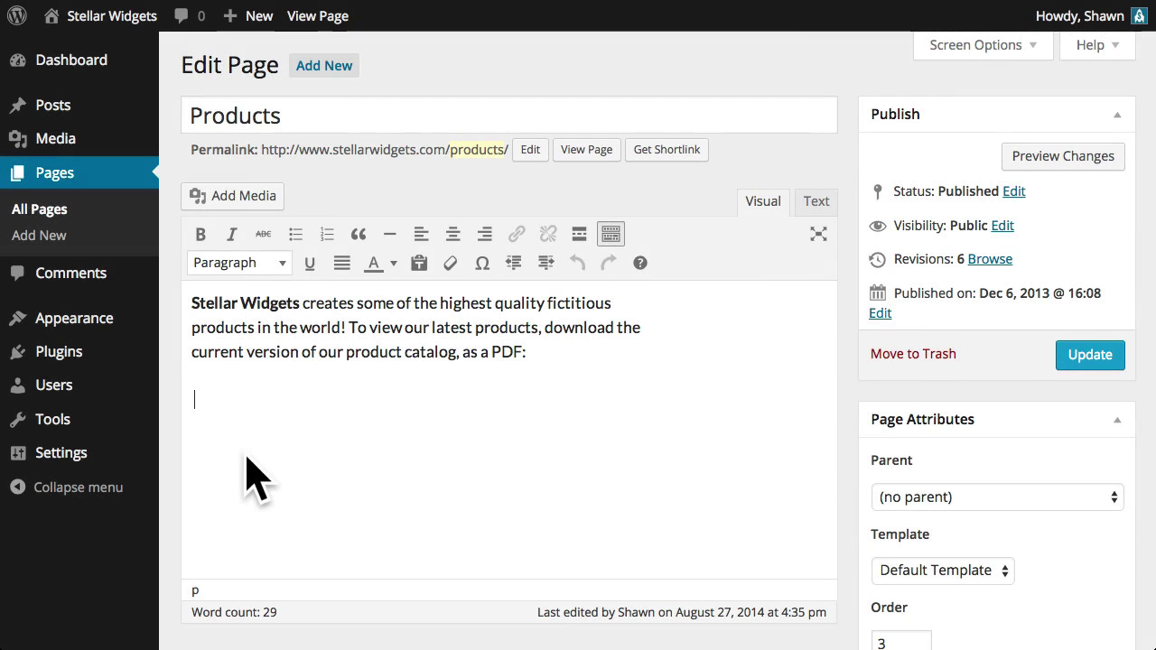
Close the Add Media dialog unused and show the Media Library as a thumbnail grid.
click(262, 199)
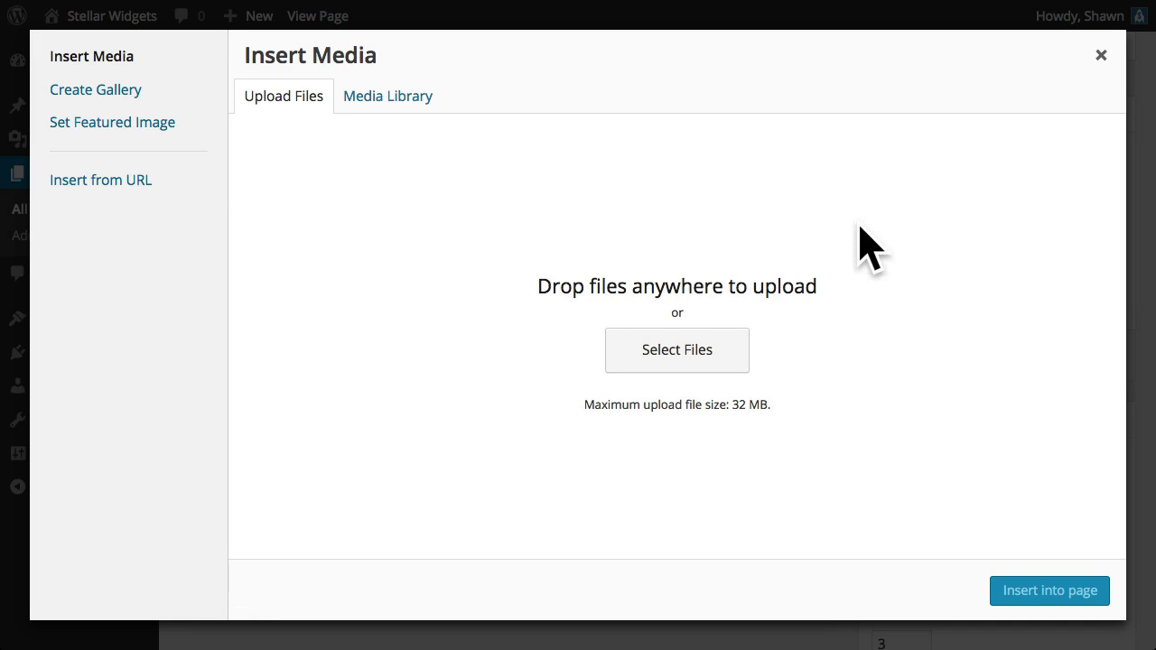
click(1101, 56)
mouse_move(99, 140)
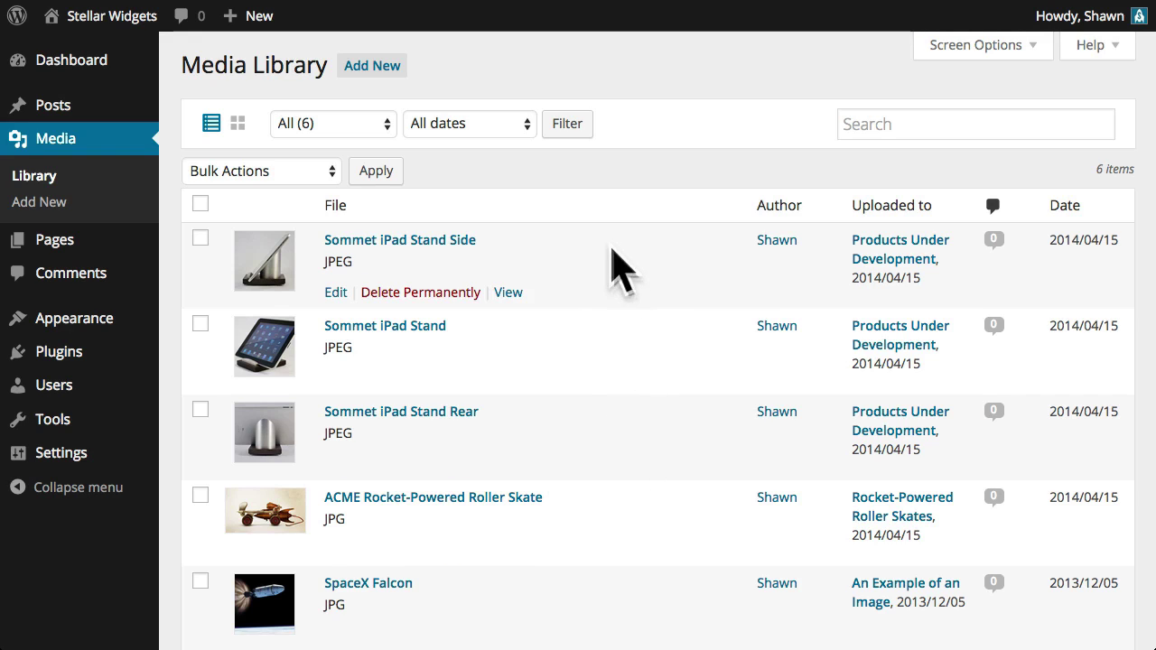
click(239, 124)
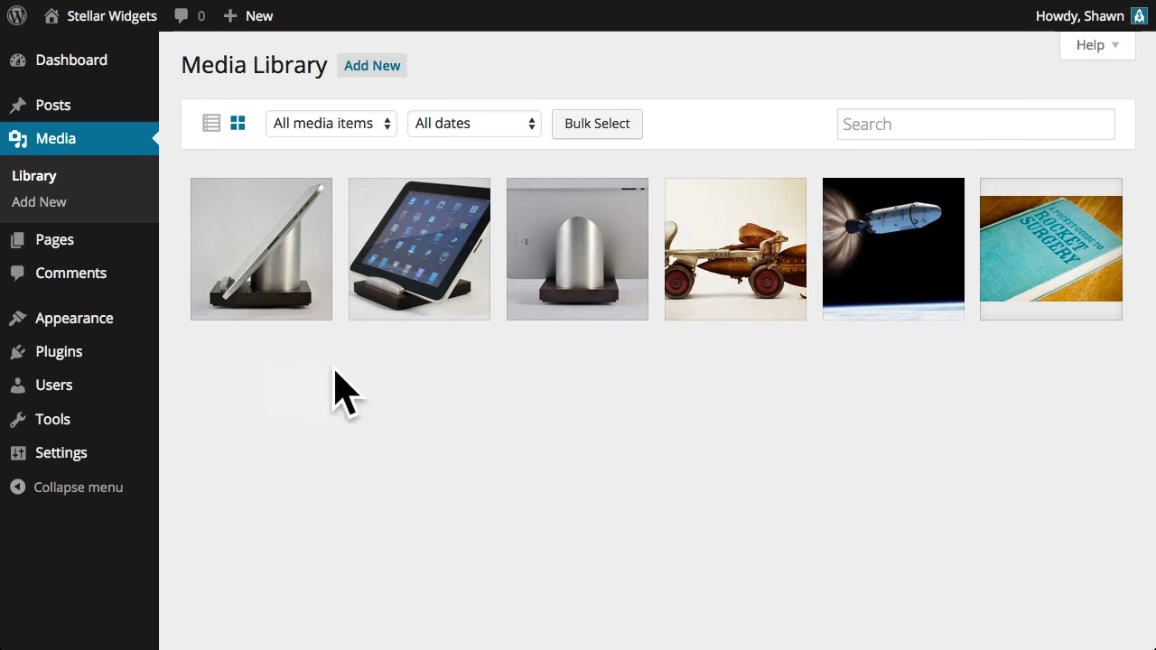
Check the All media items and All dates filters unchanged, then bring up the upload area.
click(367, 127)
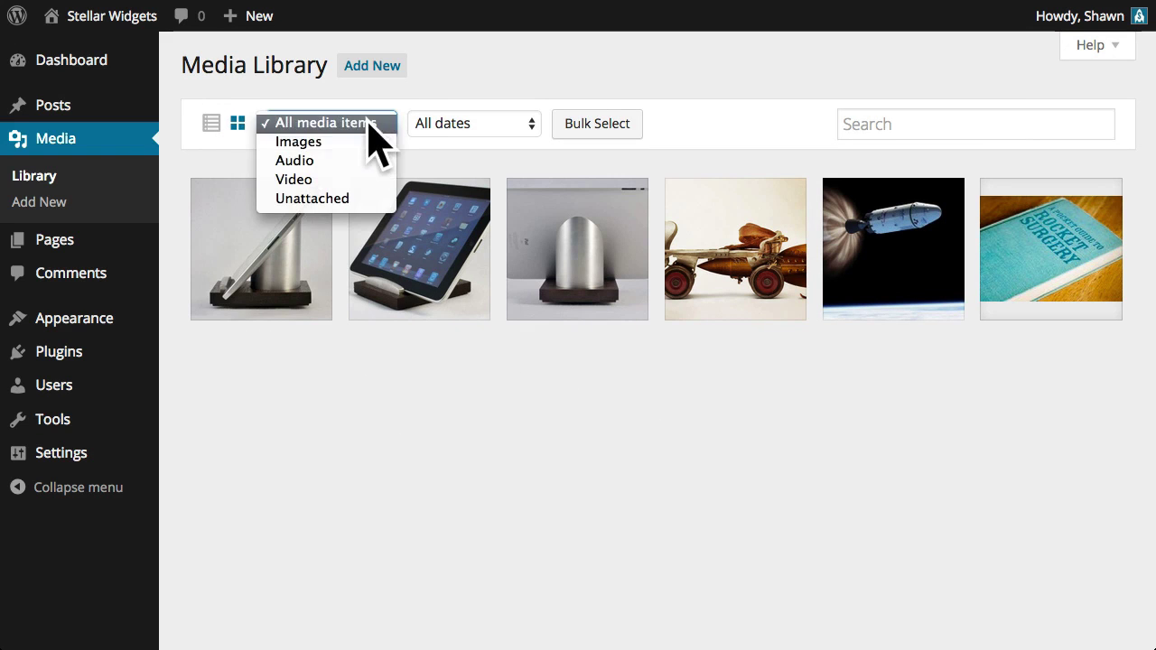
click(452, 158)
click(515, 127)
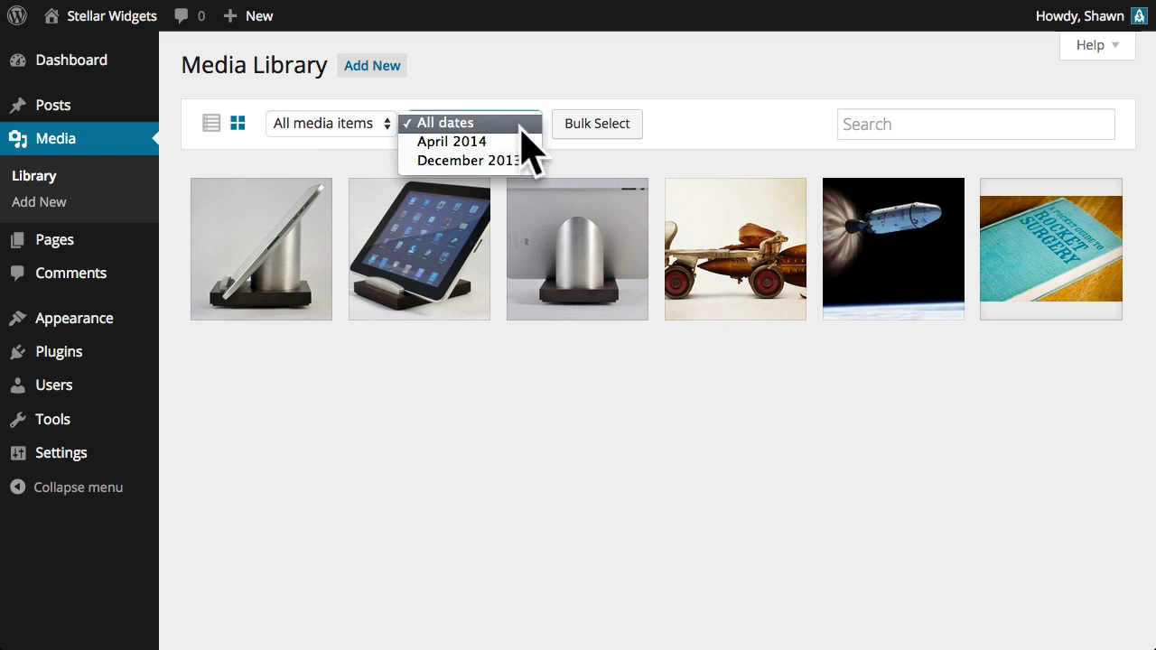
click(600, 172)
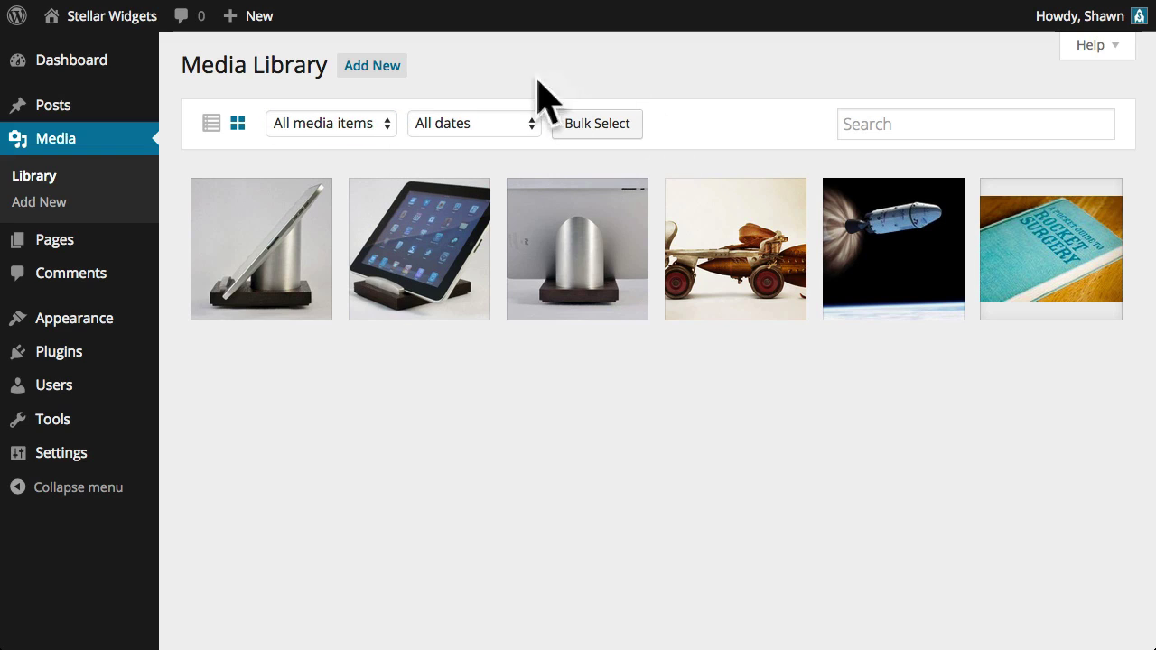
click(397, 81)
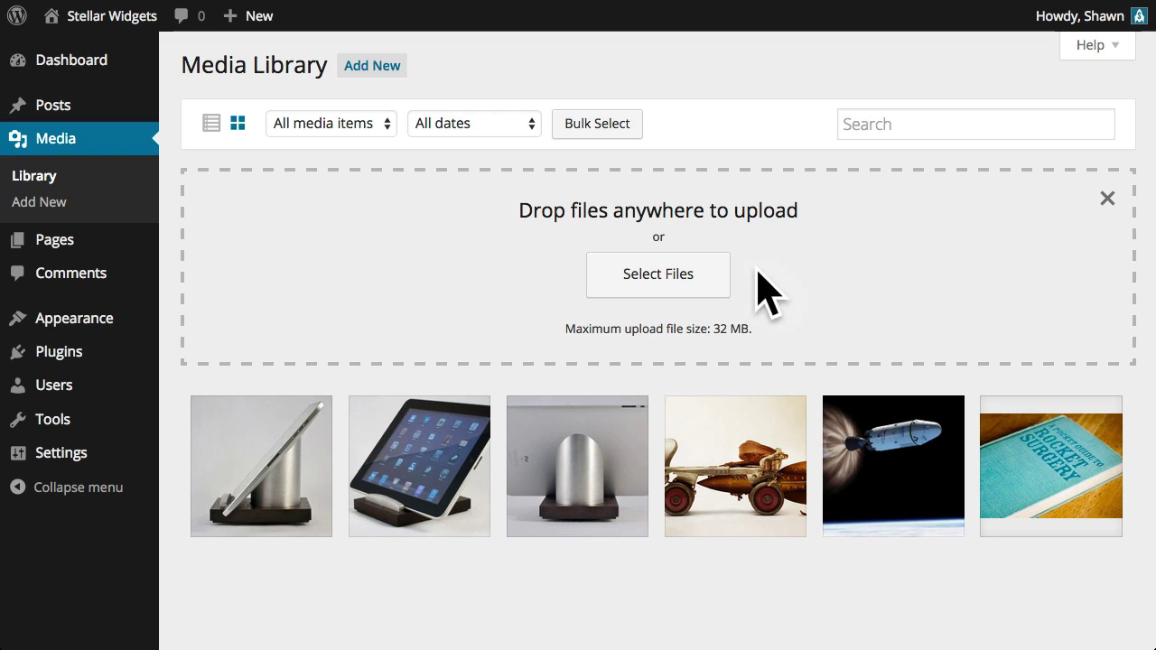
Upload Stellar Widgets Product Catalog.pdf to the Media Library and dismiss the upload area.
click(712, 282)
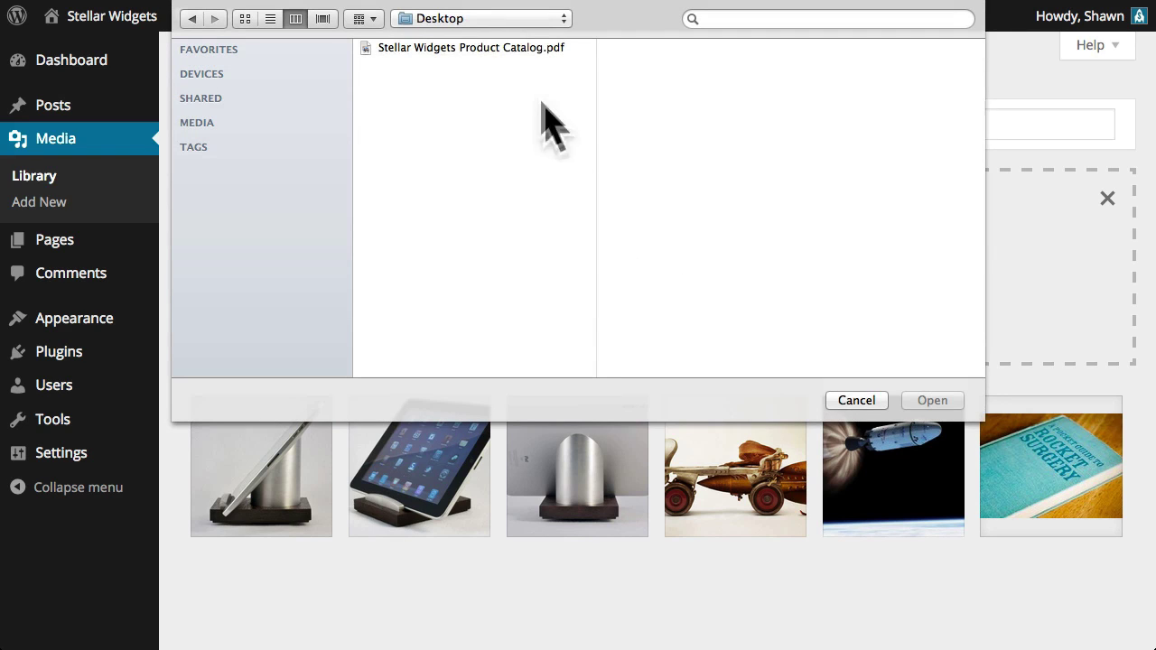
click(529, 49)
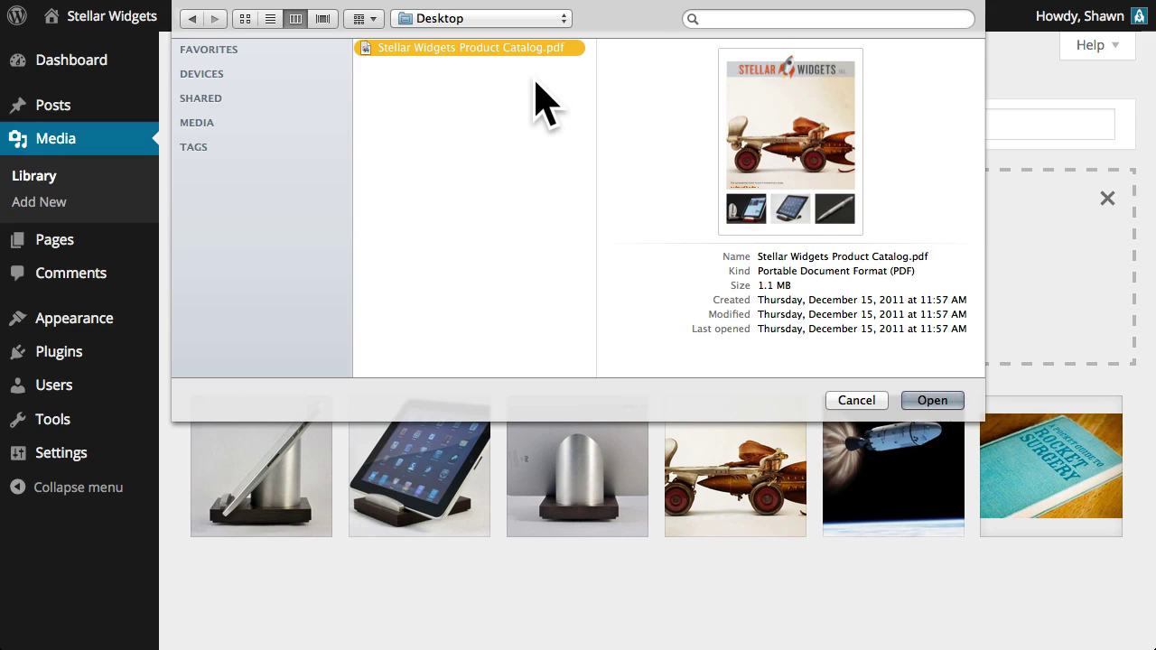
click(940, 401)
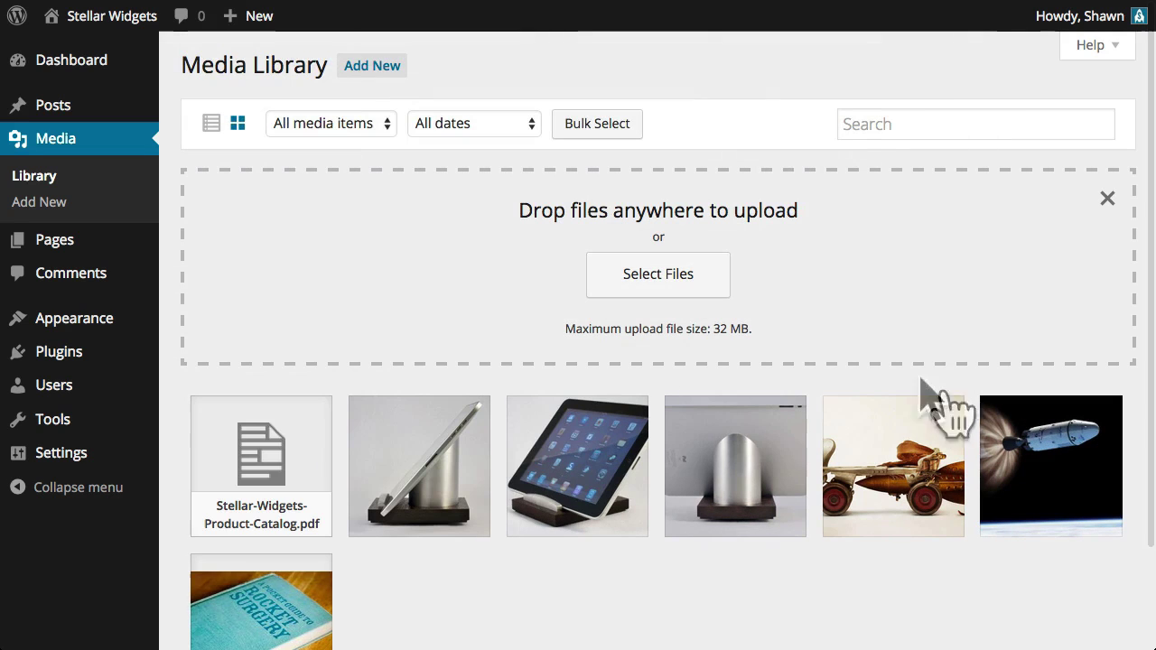
click(1108, 197)
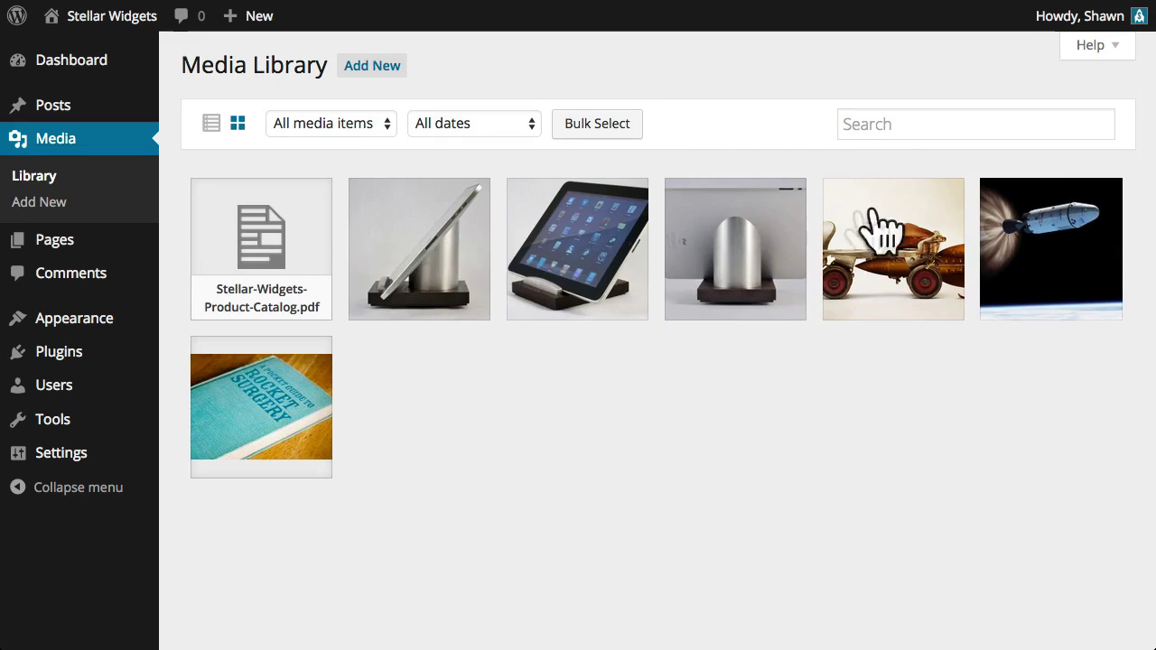
Open the catalog PDF's details and paste in the download-the-latest-catalog description.
click(312, 276)
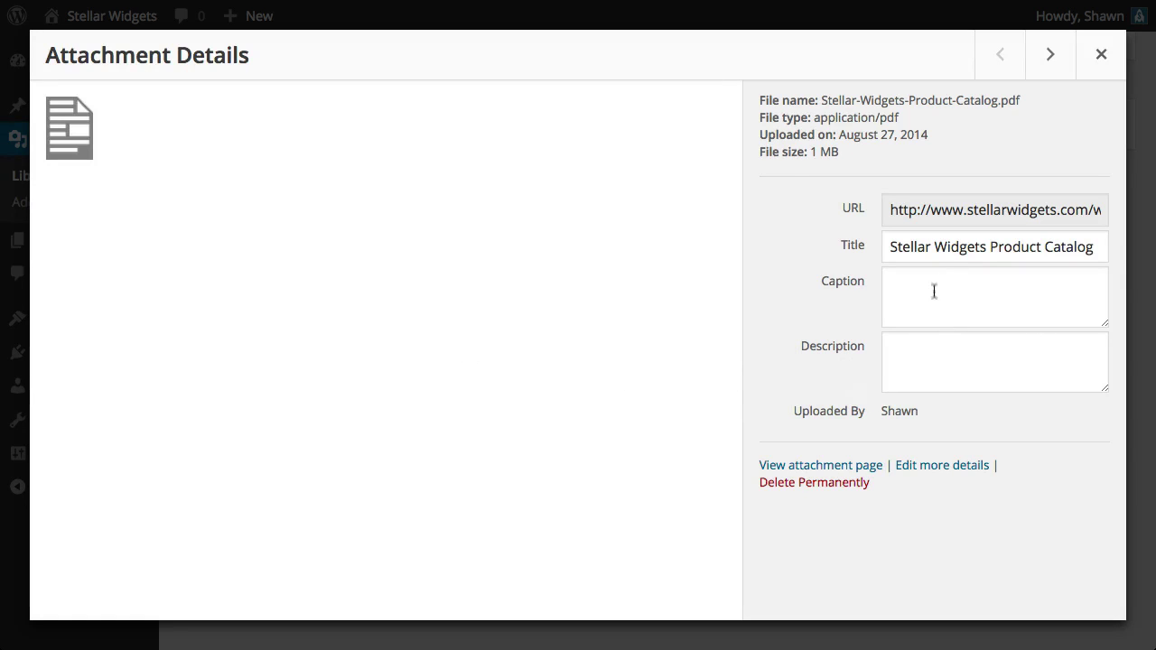
click(936, 248)
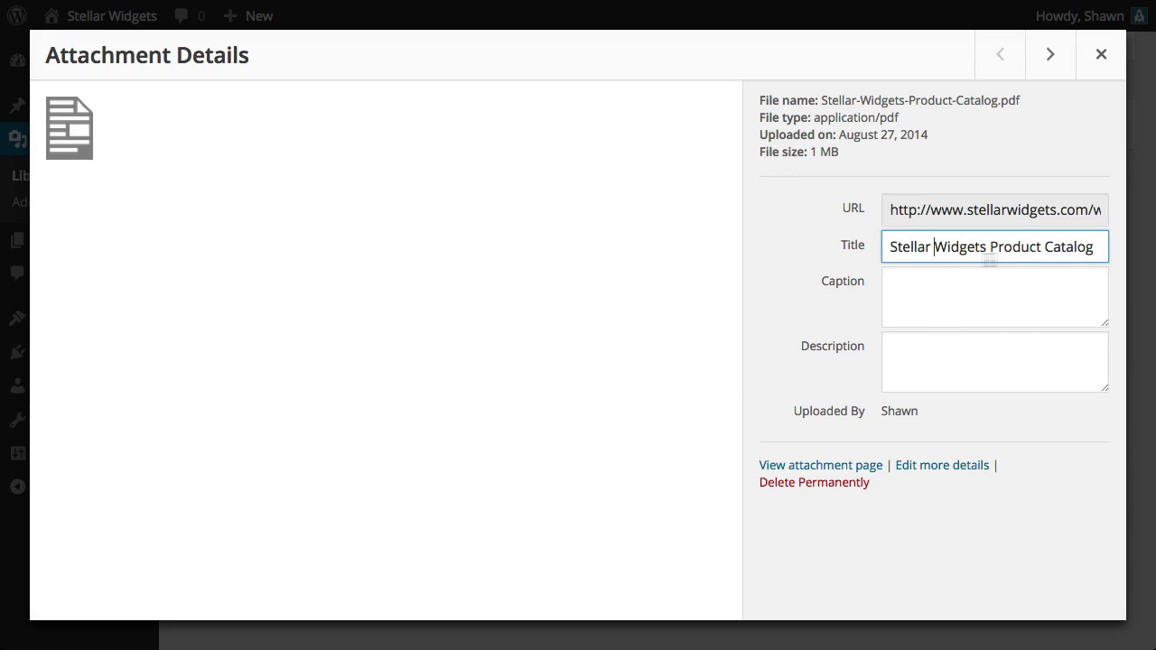
click(960, 315)
click(923, 362)
text(Click the link above to download the latest Stellar Widgets catalog for our latest innovative products!)
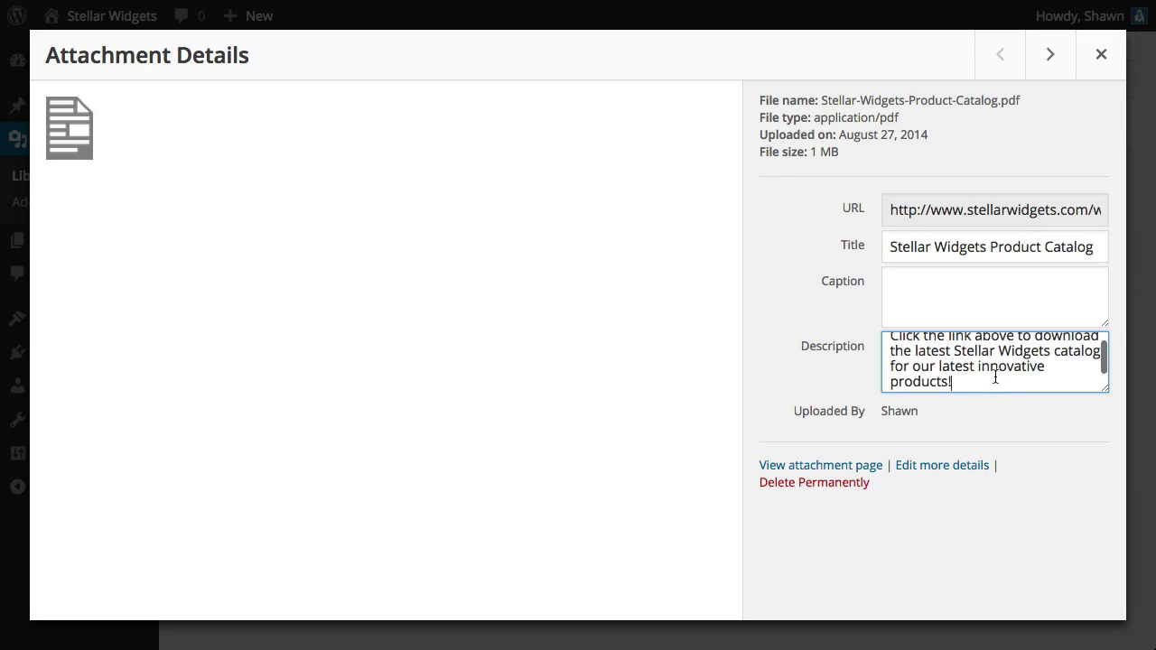
Copy the title 'Stellar Widgets Product Catalog' into the Caption field and close the details.
click(974, 252)
key(ctrl+a)
key(ctrl+c)
click(945, 299)
key(ctrl+v)
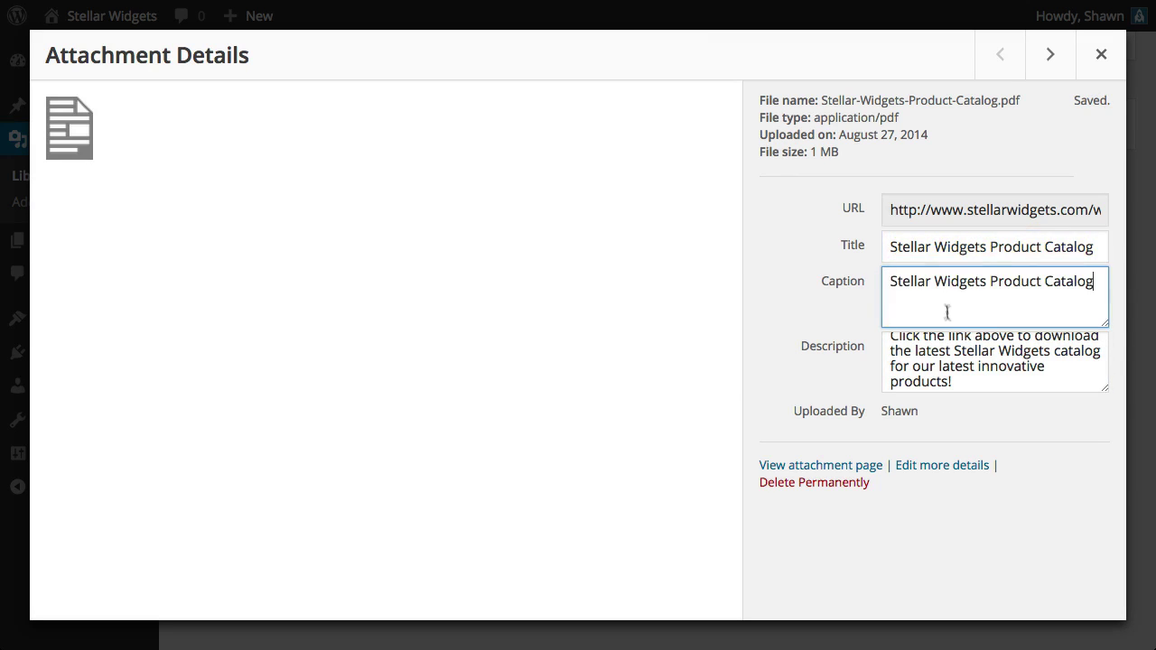
click(977, 381)
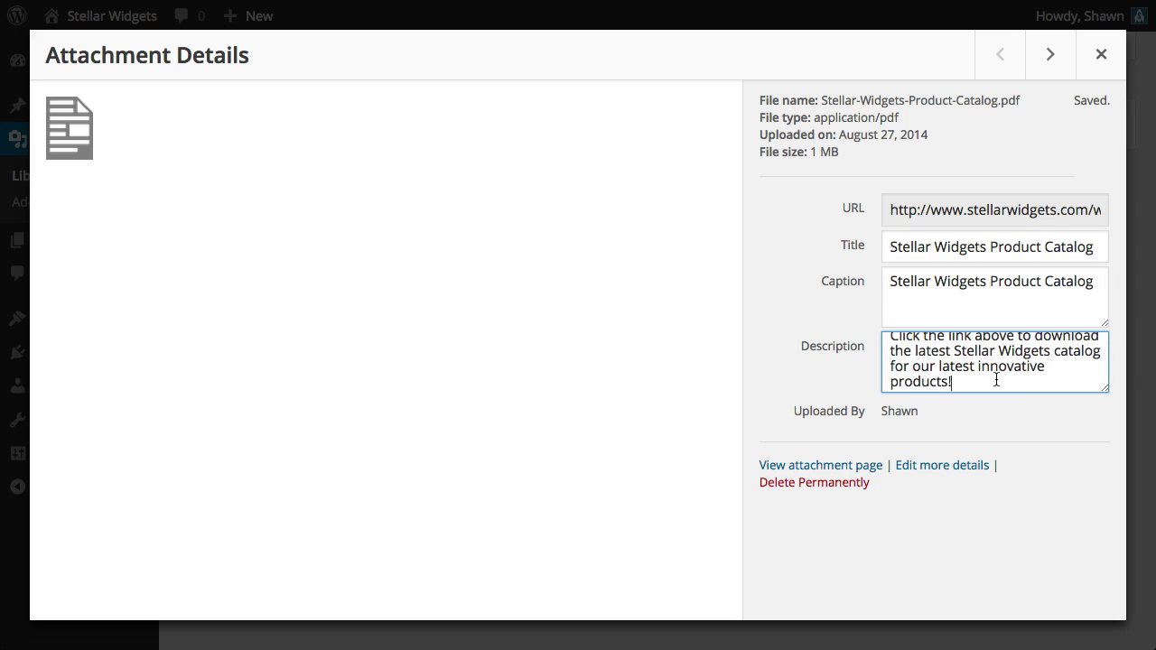
click(1030, 417)
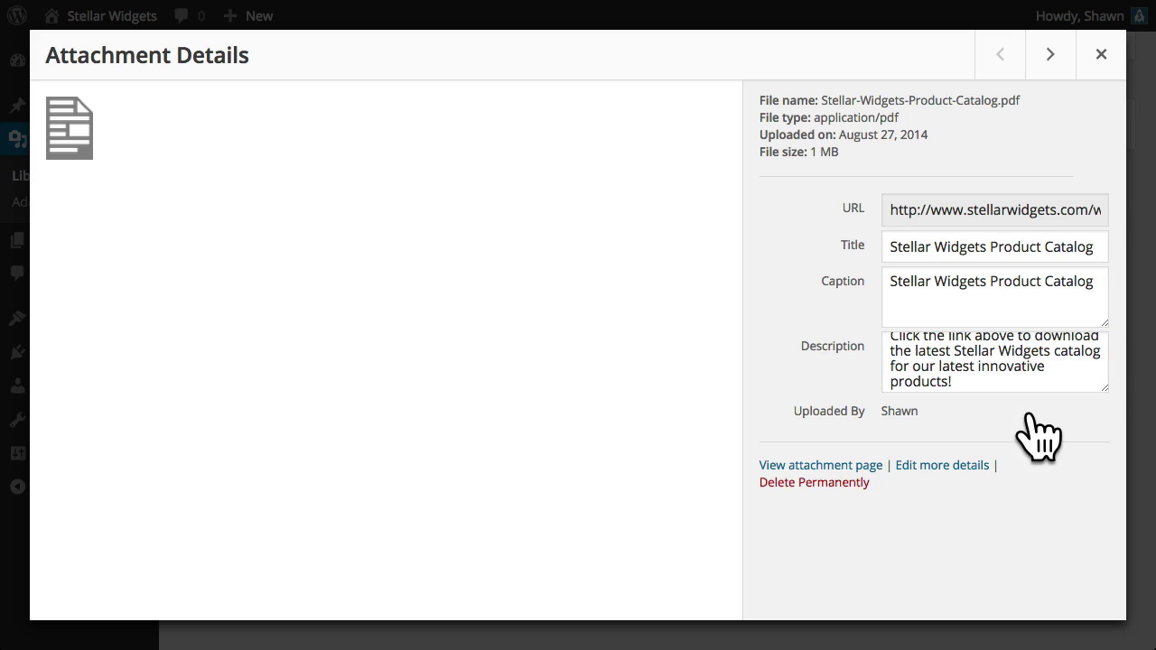
click(1101, 56)
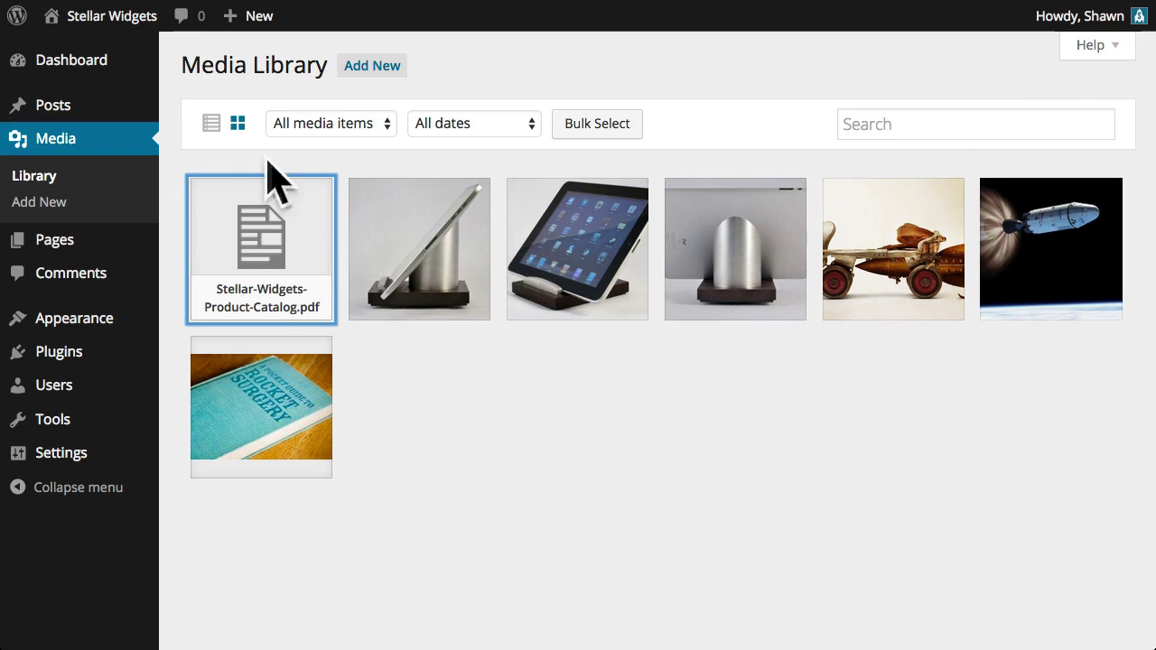
Switch the Media Library to list view, showing 7 items with the catalog PDF first.
click(212, 123)
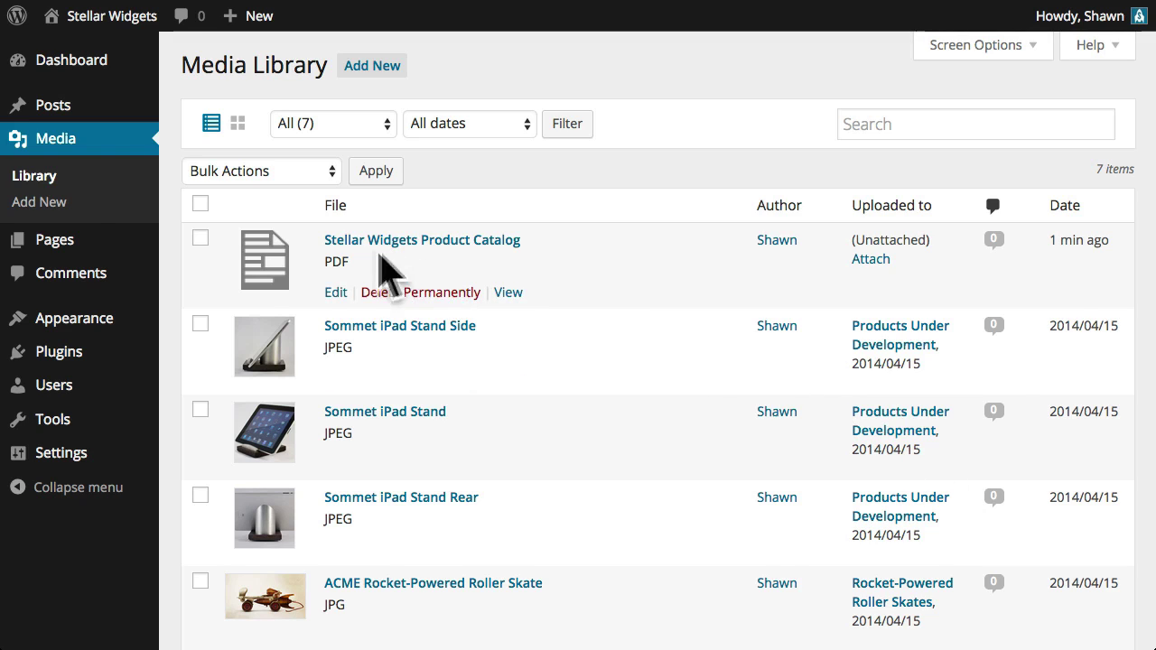
Insert the Stellar Widgets Product Catalog PDF from the Media Library into the Products page.
click(254, 243)
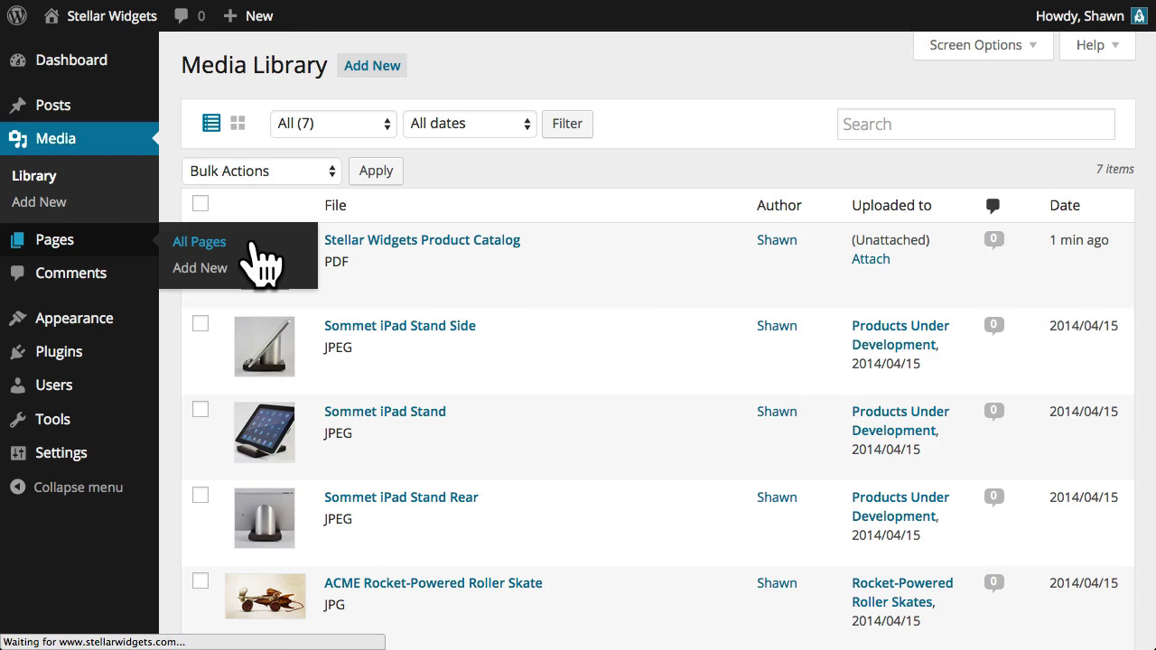
click(237, 341)
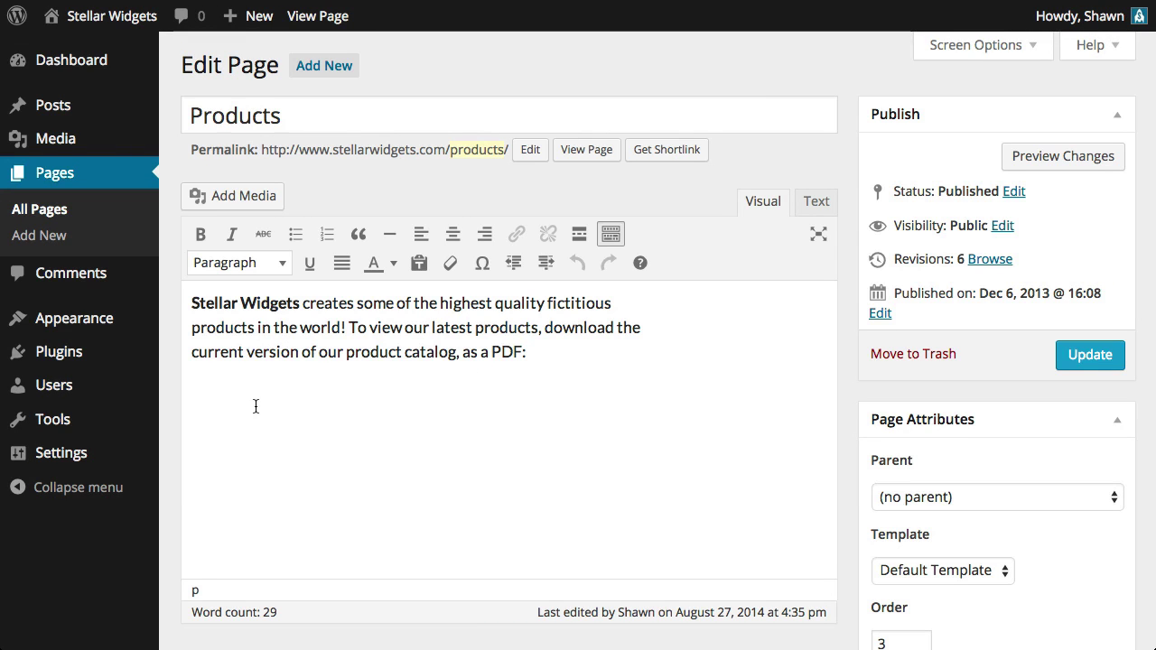
click(264, 200)
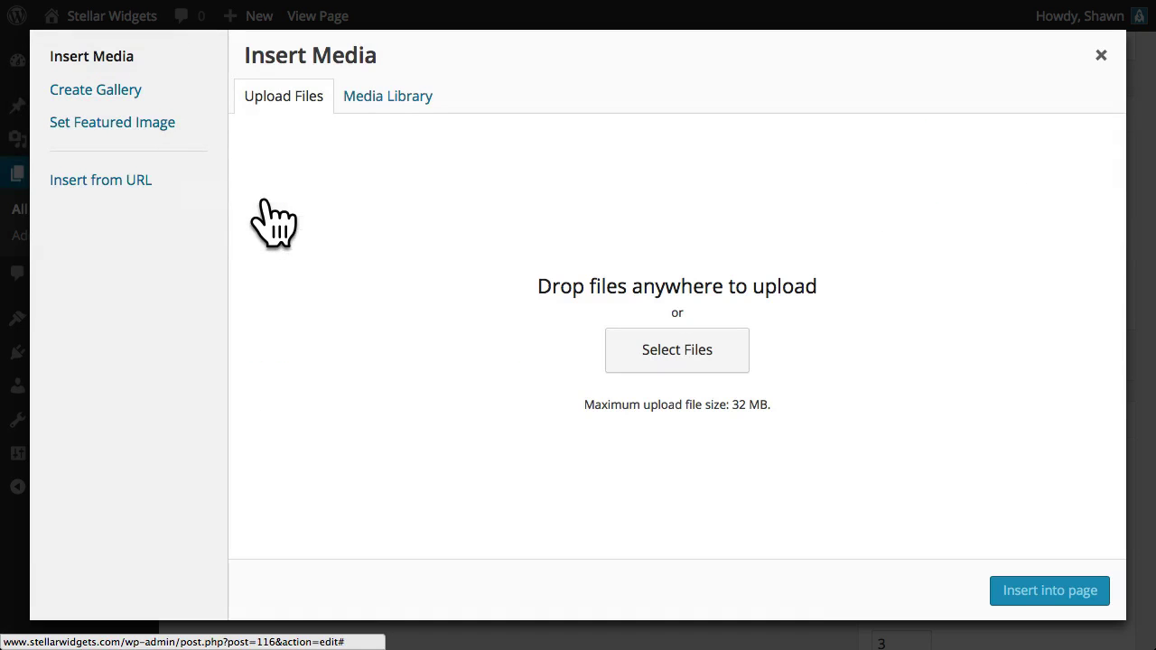
click(381, 101)
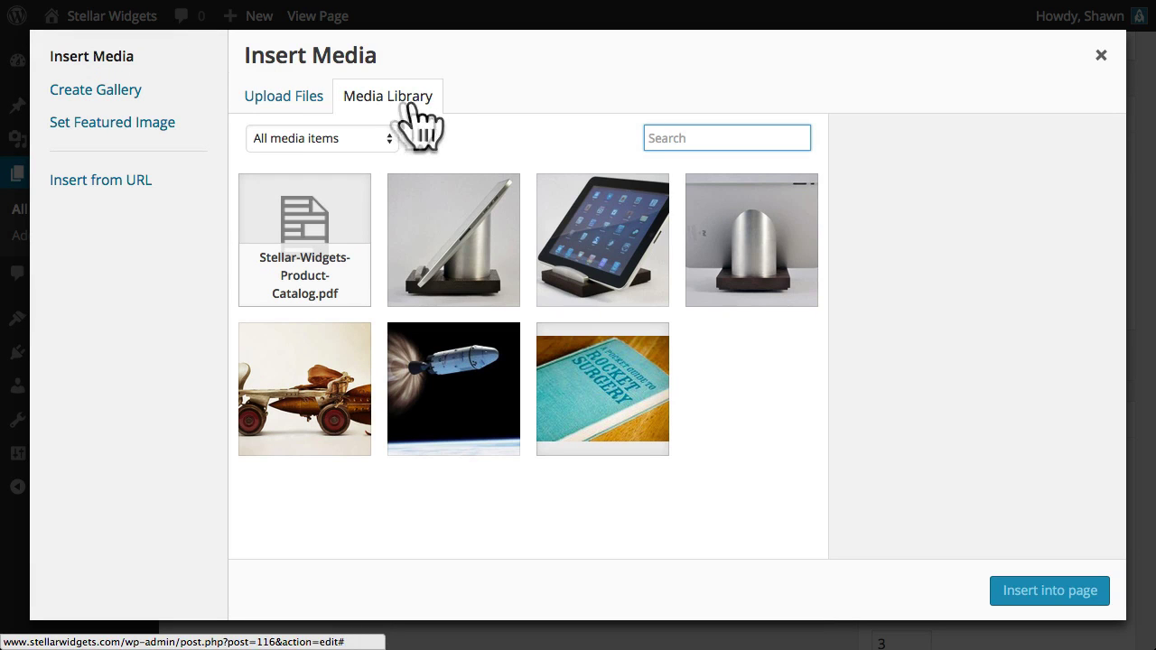
click(353, 230)
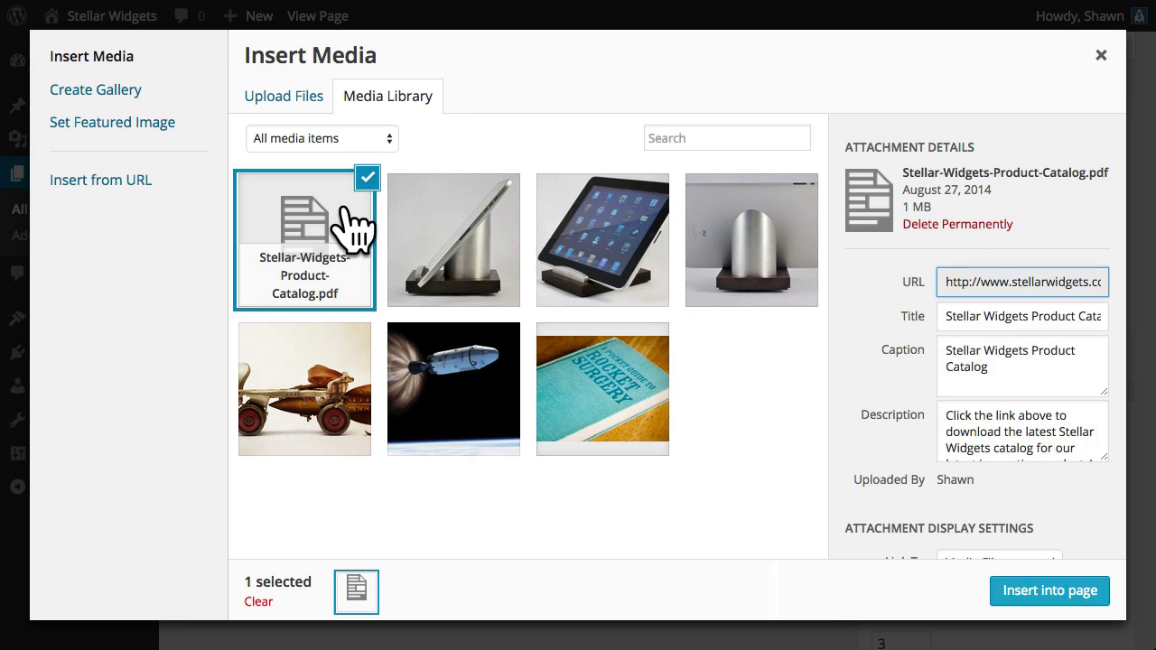
click(1066, 600)
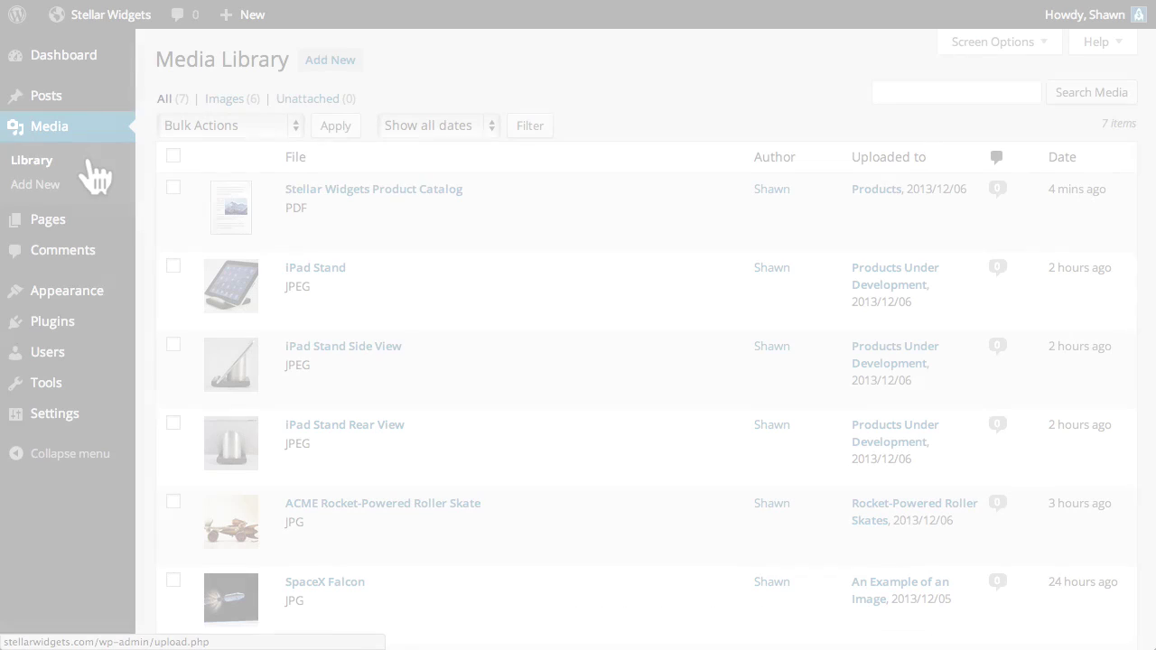
Open the ACME Rocket-Powered Roller Skate's Edit Media page and its image editor.
scroll(555, 343, down, 5)
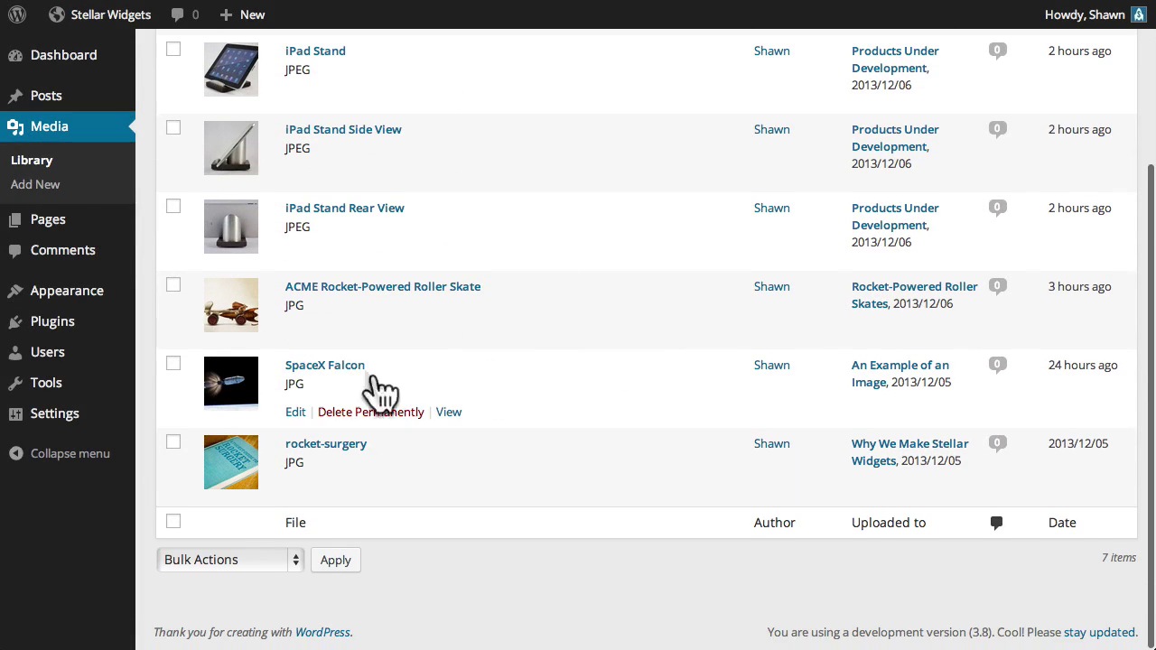
click(295, 335)
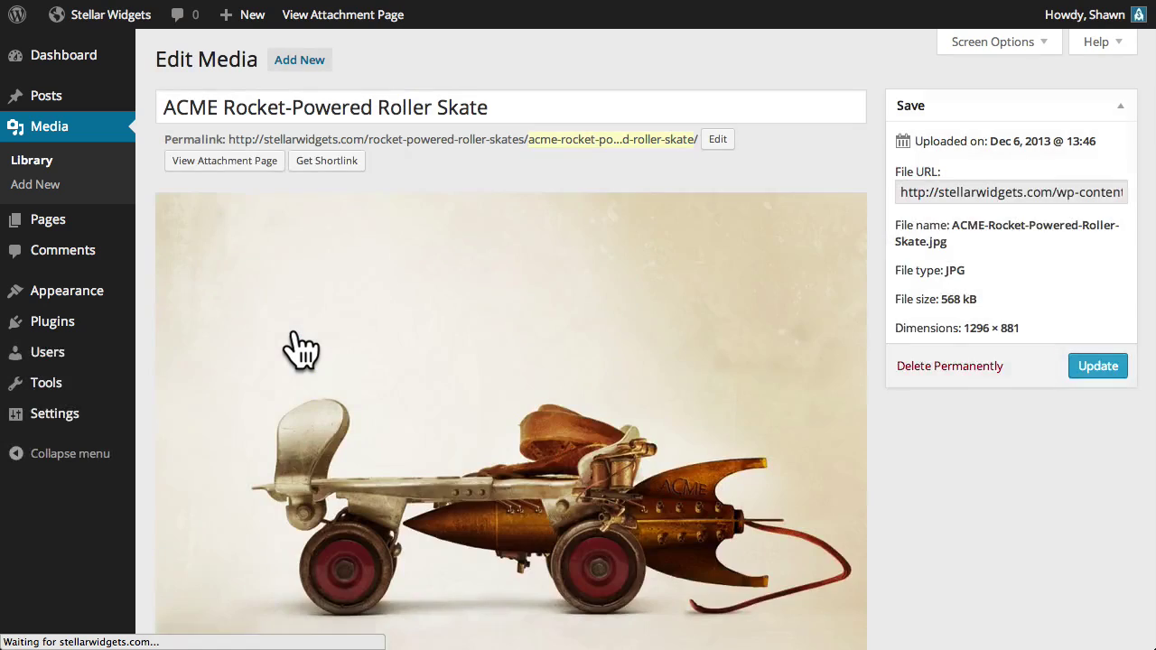
scroll(300, 348, down, 5)
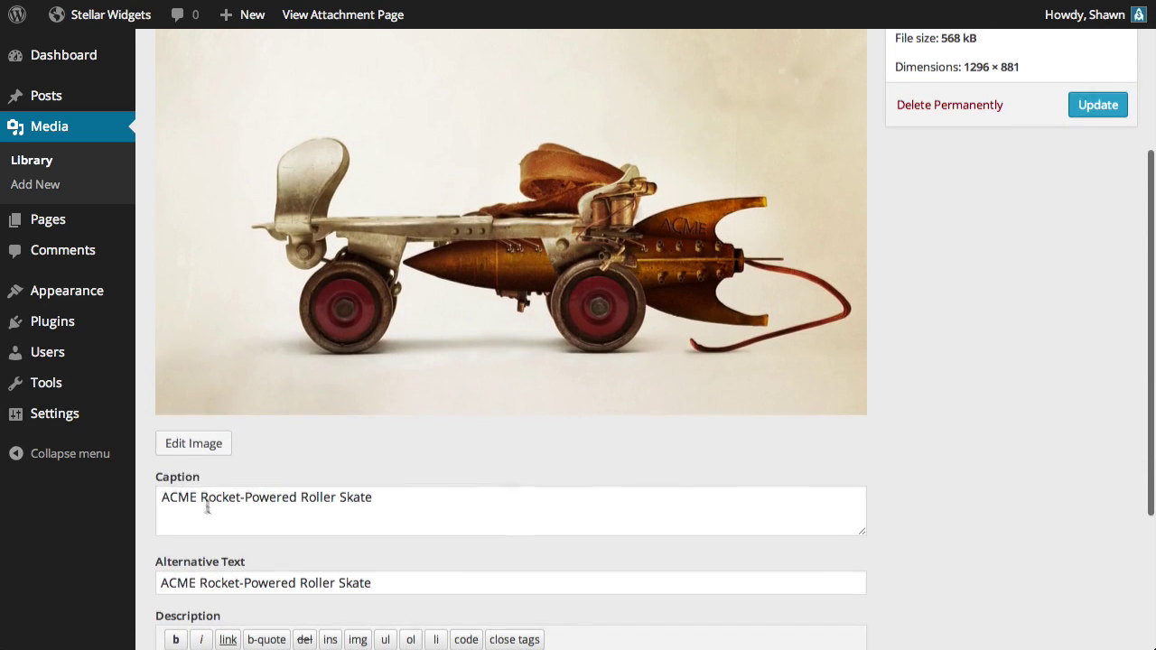
click(193, 443)
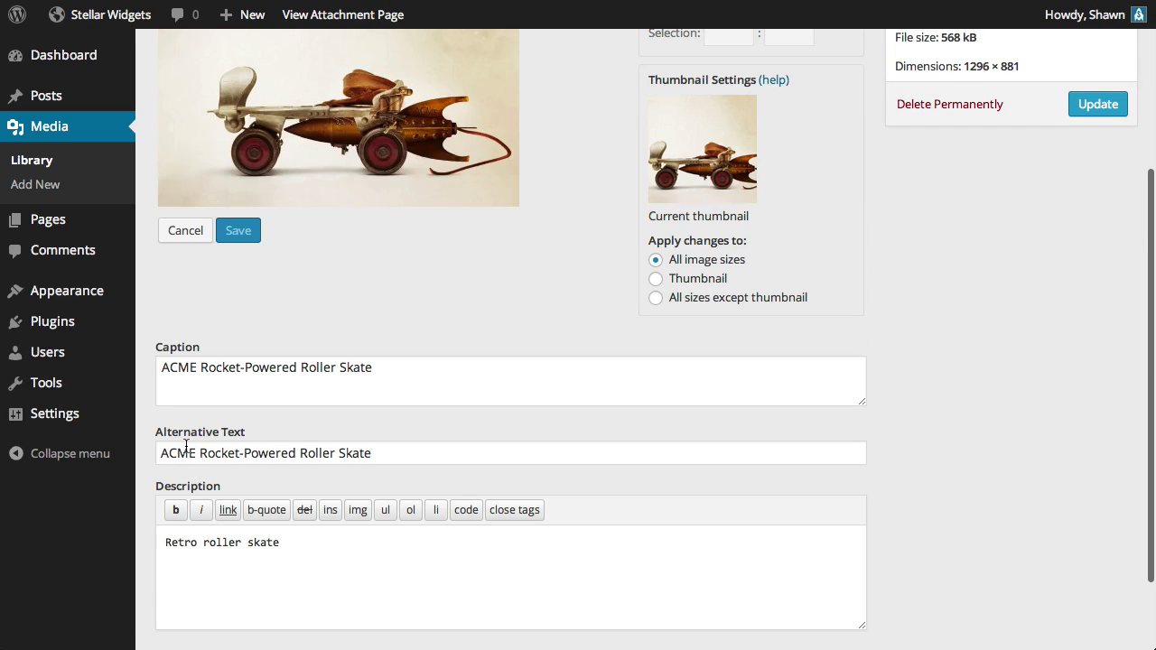
scroll(296, 440, up, 5)
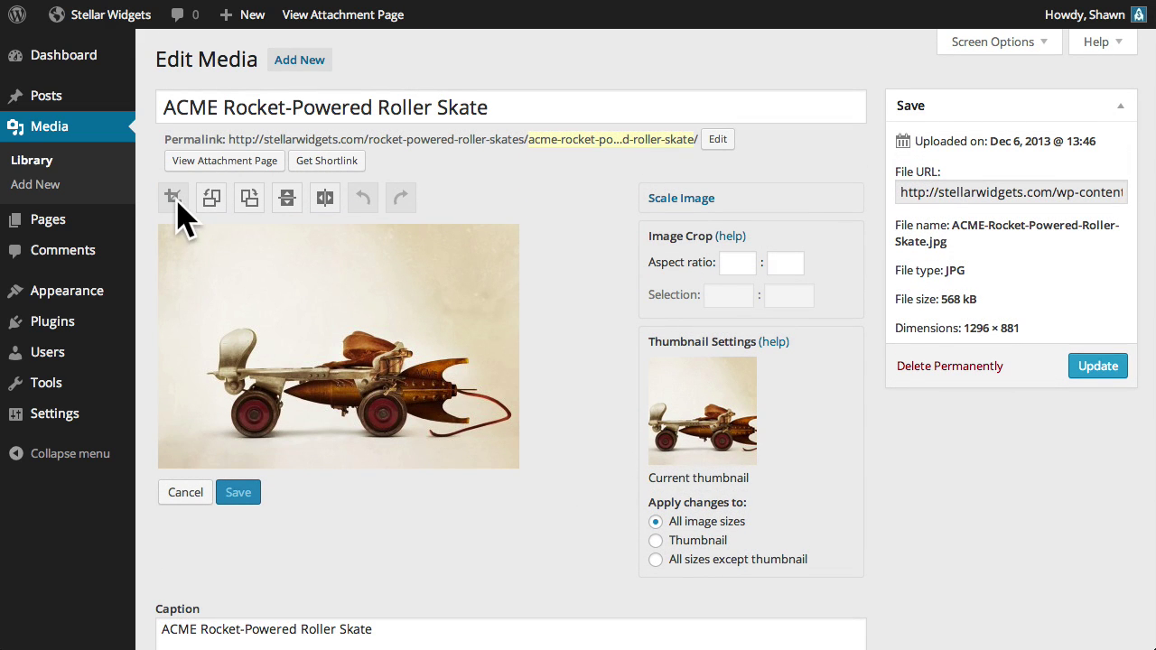
click(211, 199)
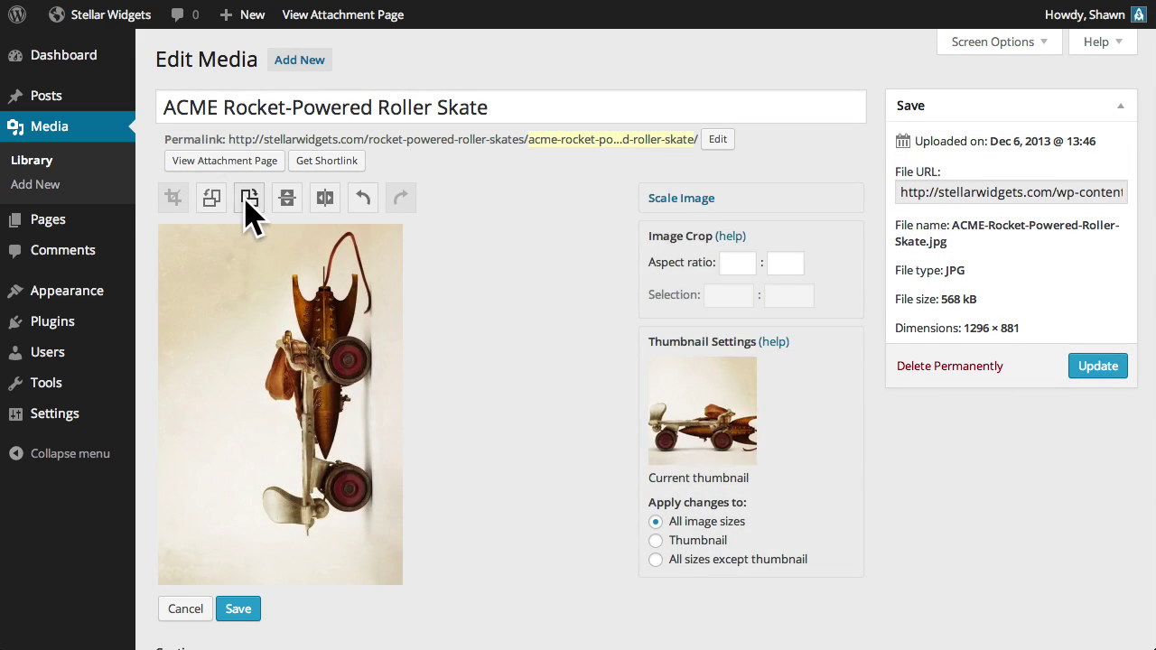
click(249, 199)
click(288, 199)
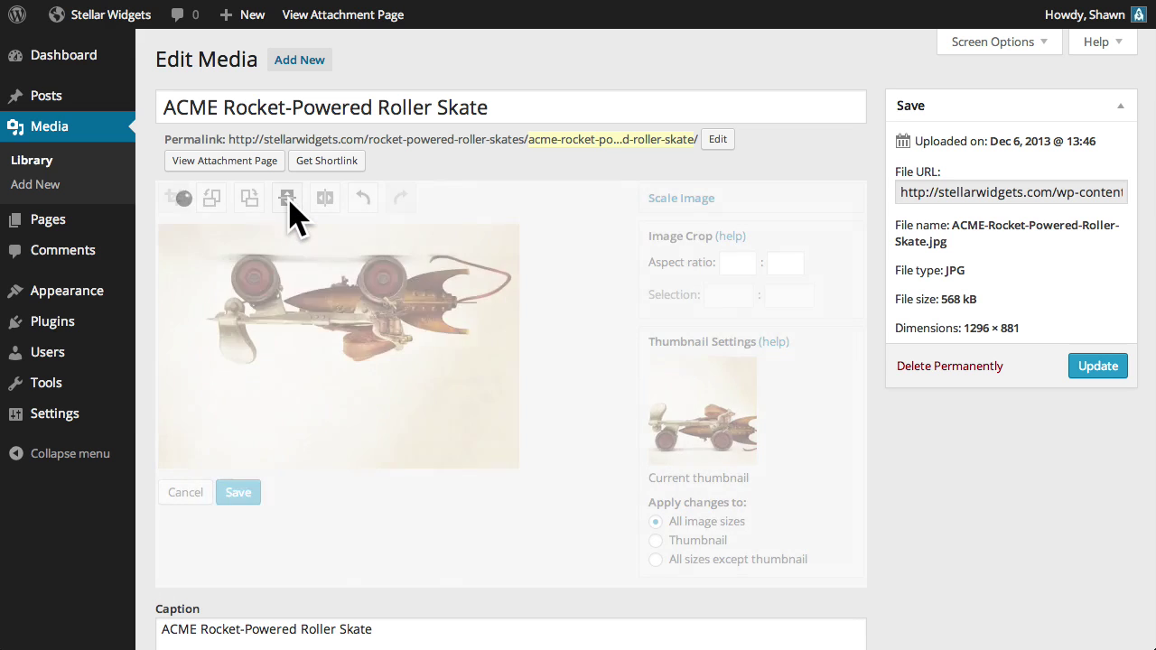
click(287, 199)
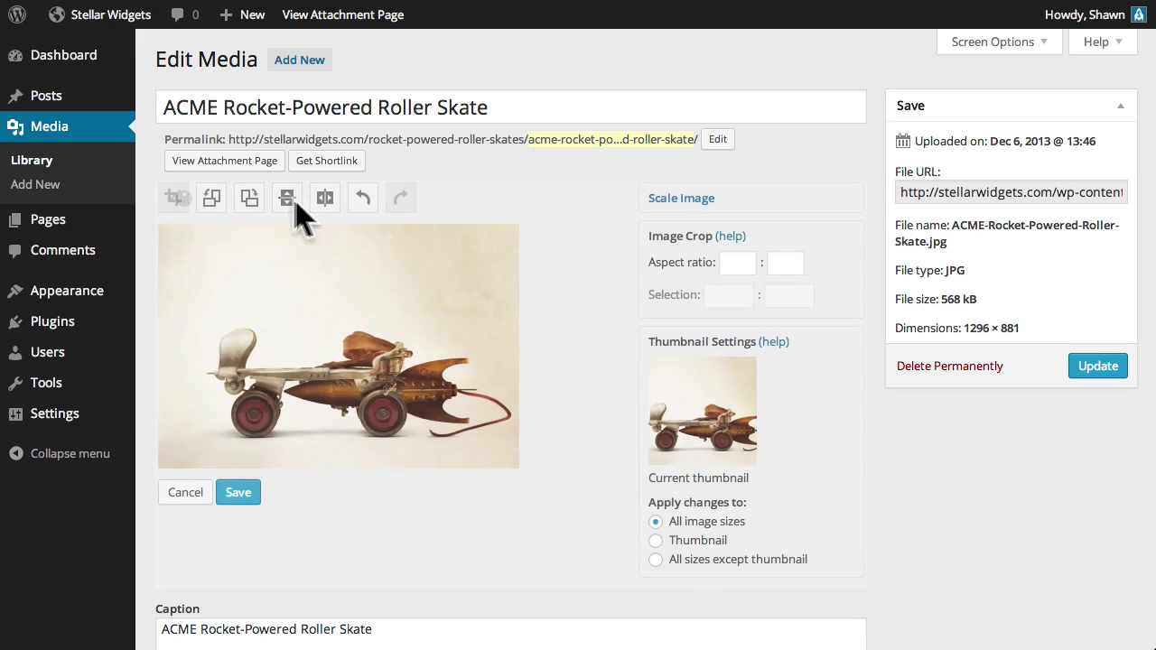
click(365, 202)
click(397, 203)
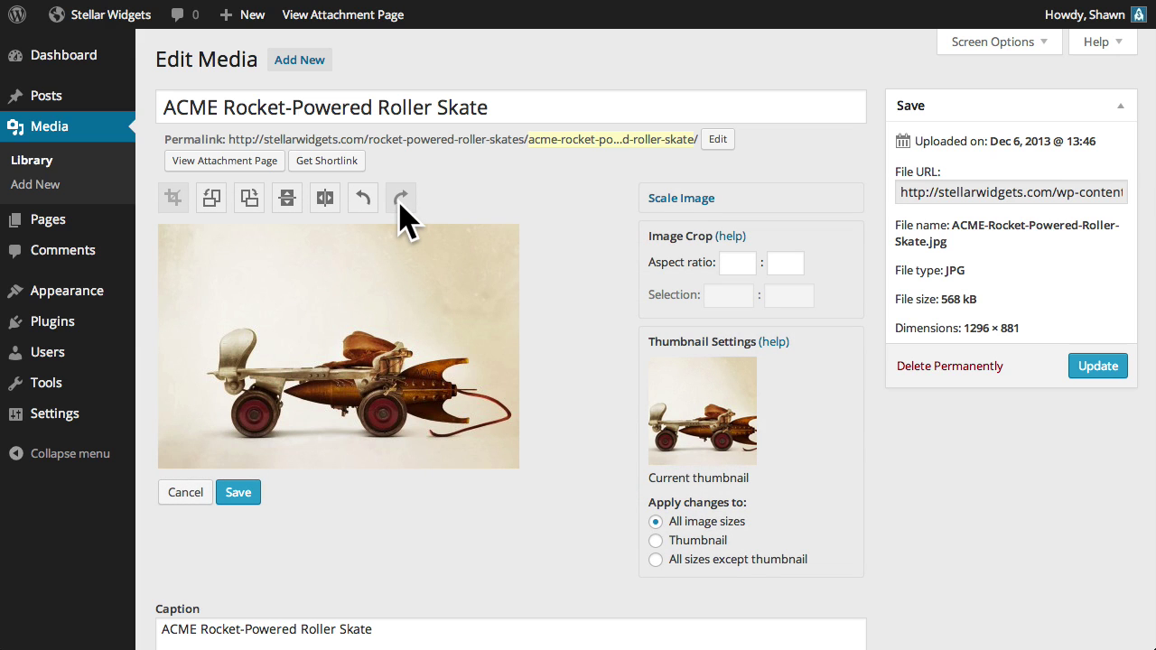
Scale the roller skate image from 1296 to 1024 wide (1024 × 696), confirming the prompt.
click(677, 200)
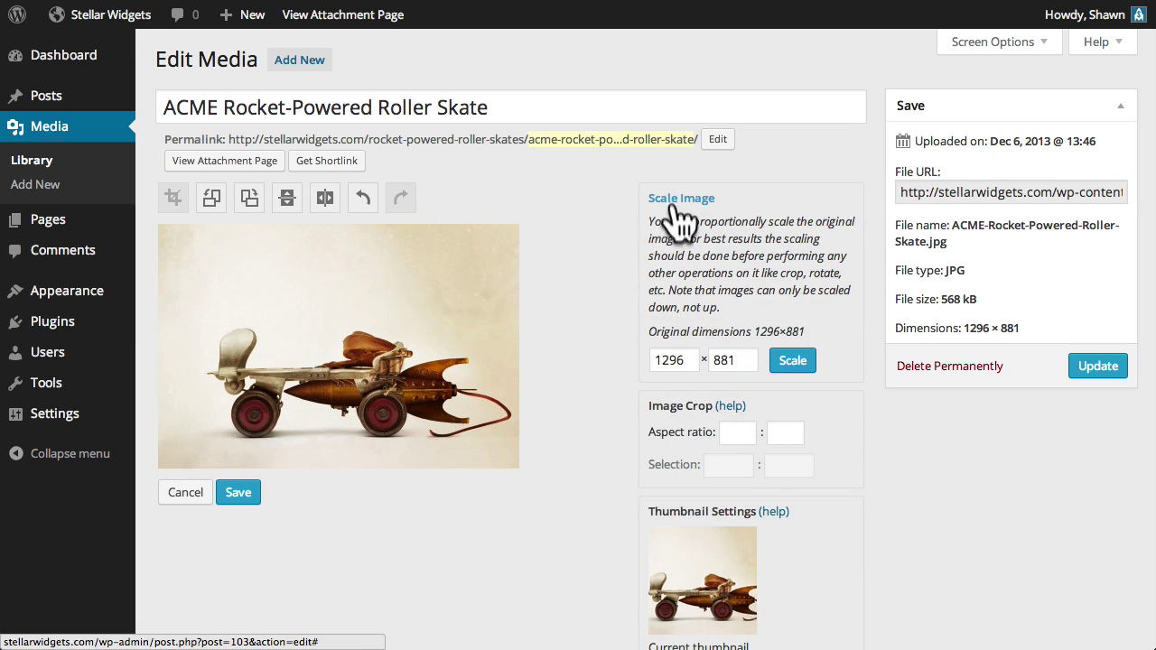
click(667, 361)
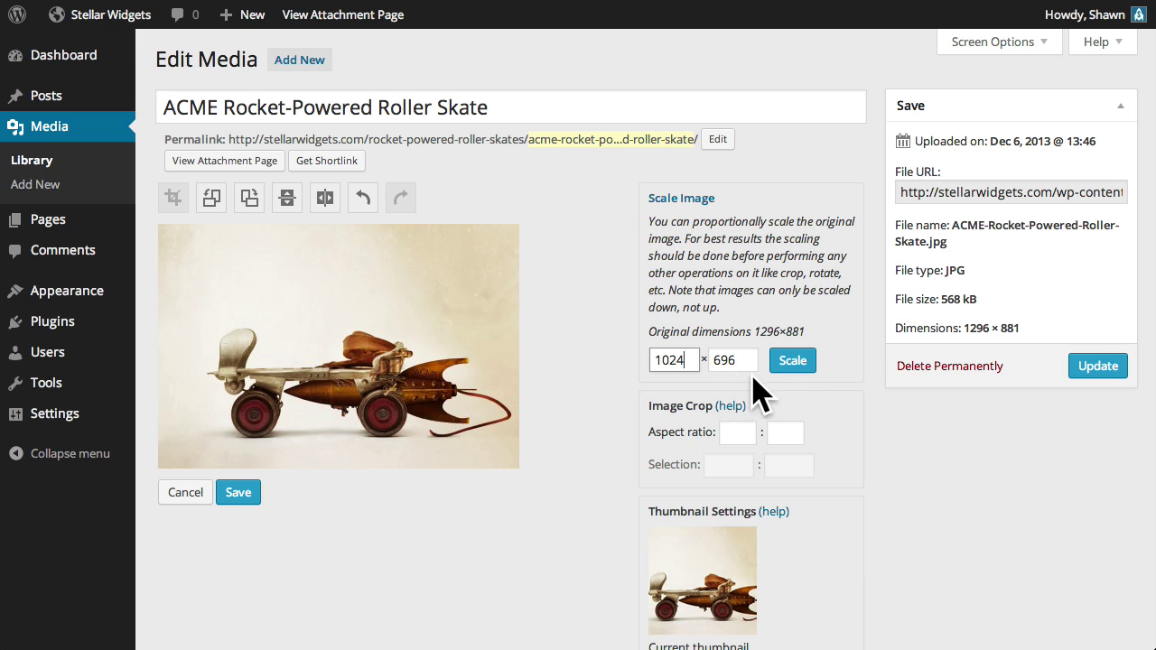
text(1024)
click(798, 365)
click(728, 238)
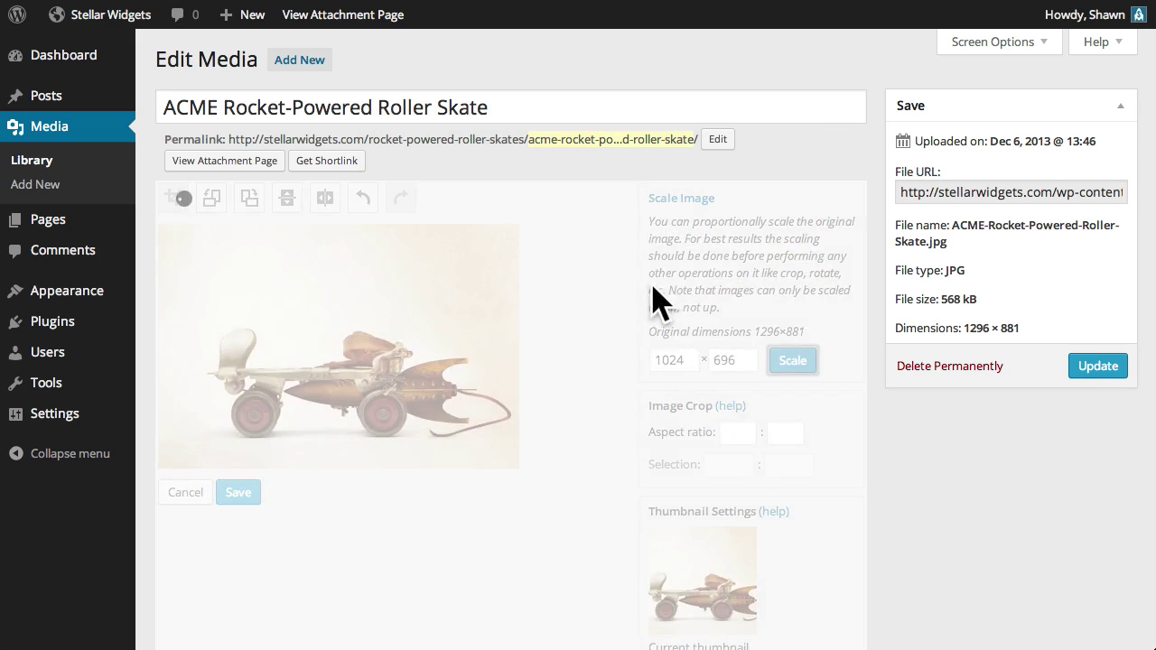
click(729, 336)
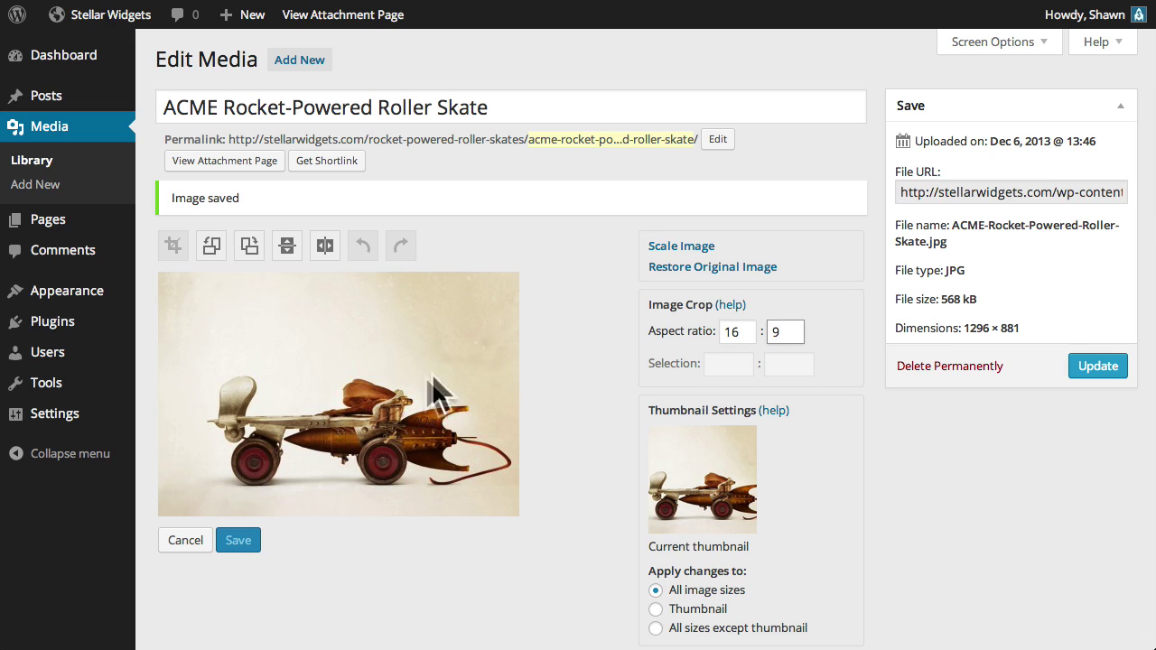
Mark a 16:9 crop area of 1024 × 525 over the lower skate image and crop it.
drag(512, 313, 136, 493)
drag(508, 511, 534, 531)
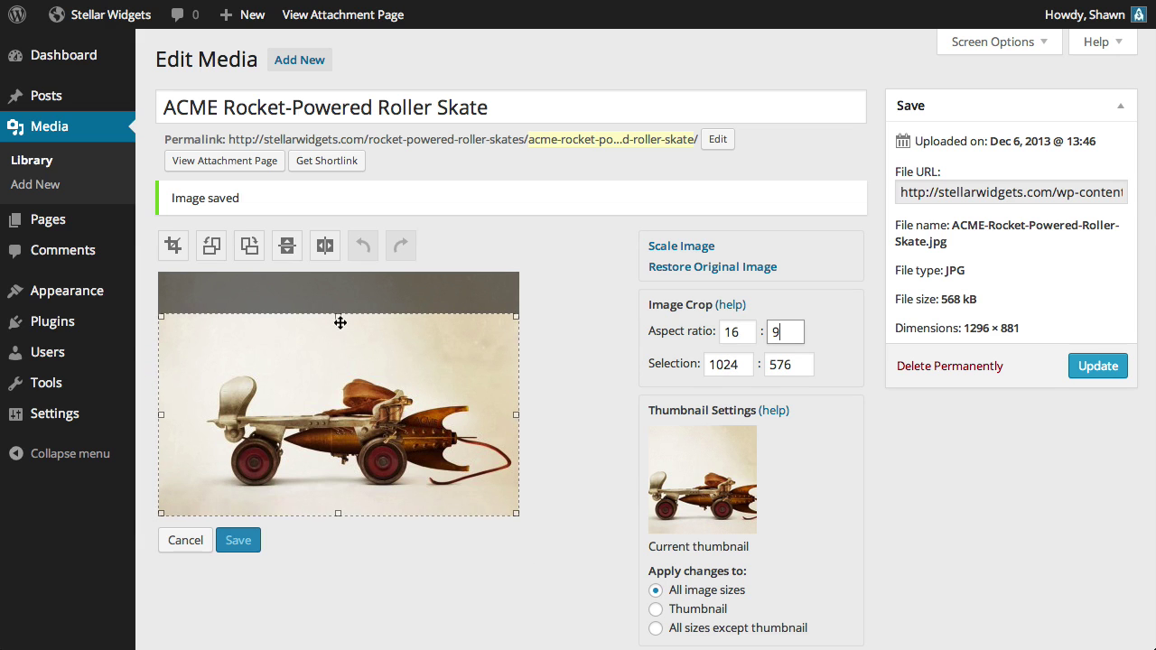
drag(338, 316, 337, 331)
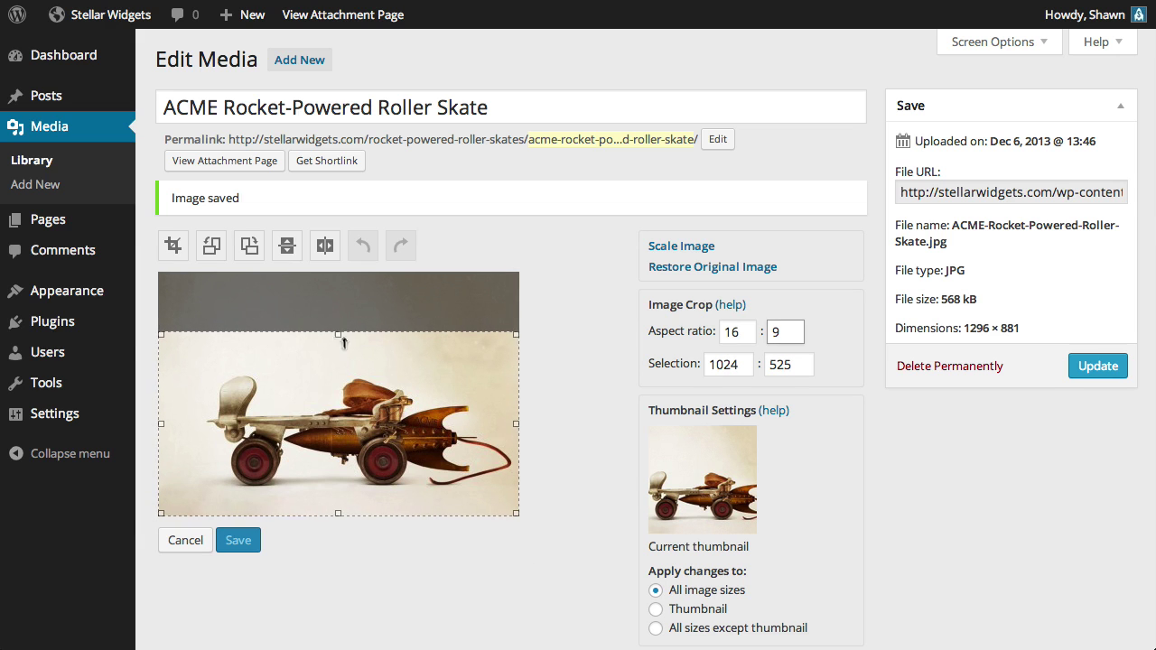
scroll(596, 375, down, 2)
scroll(596, 375, down, 4)
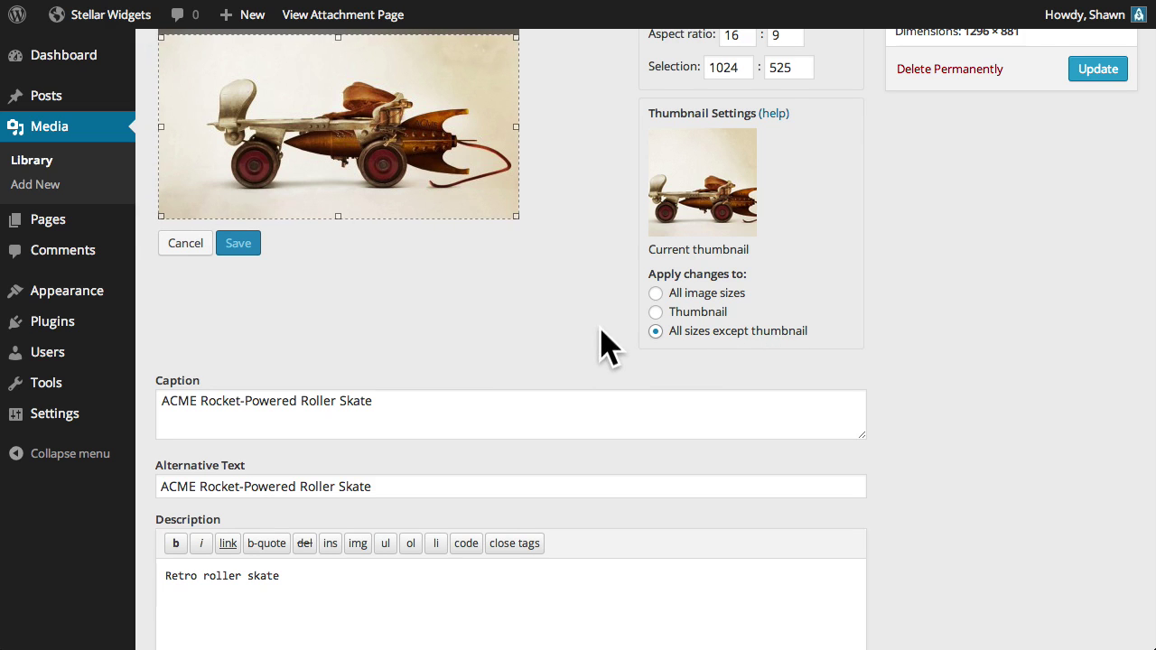
scroll(601, 343, up, 5)
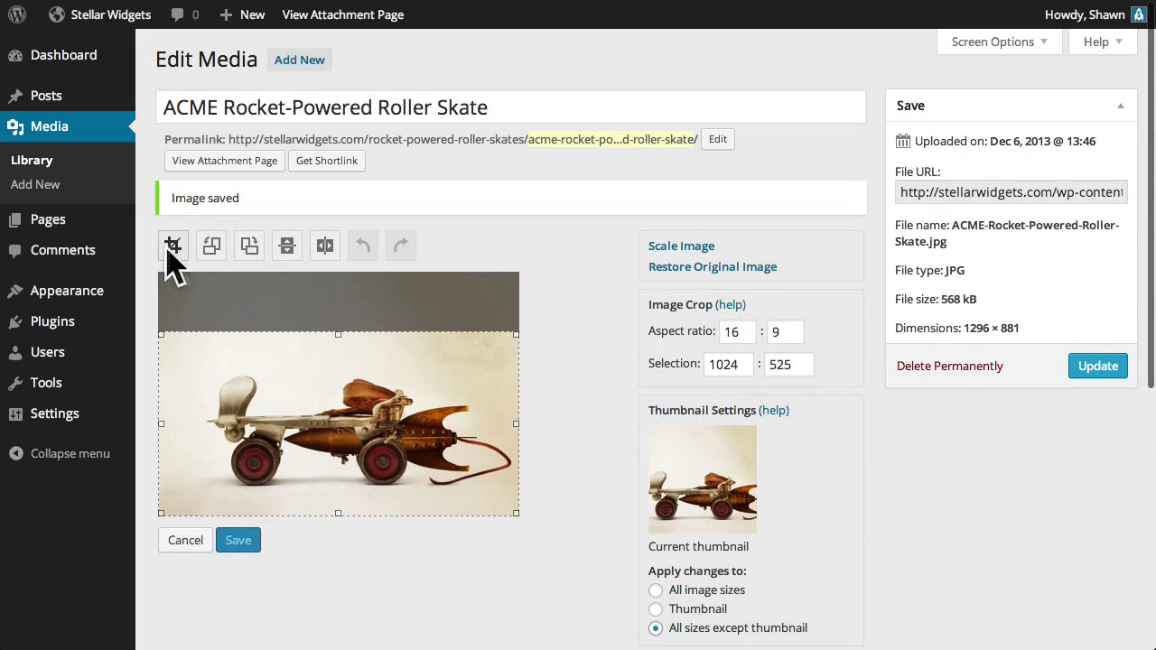
click(173, 247)
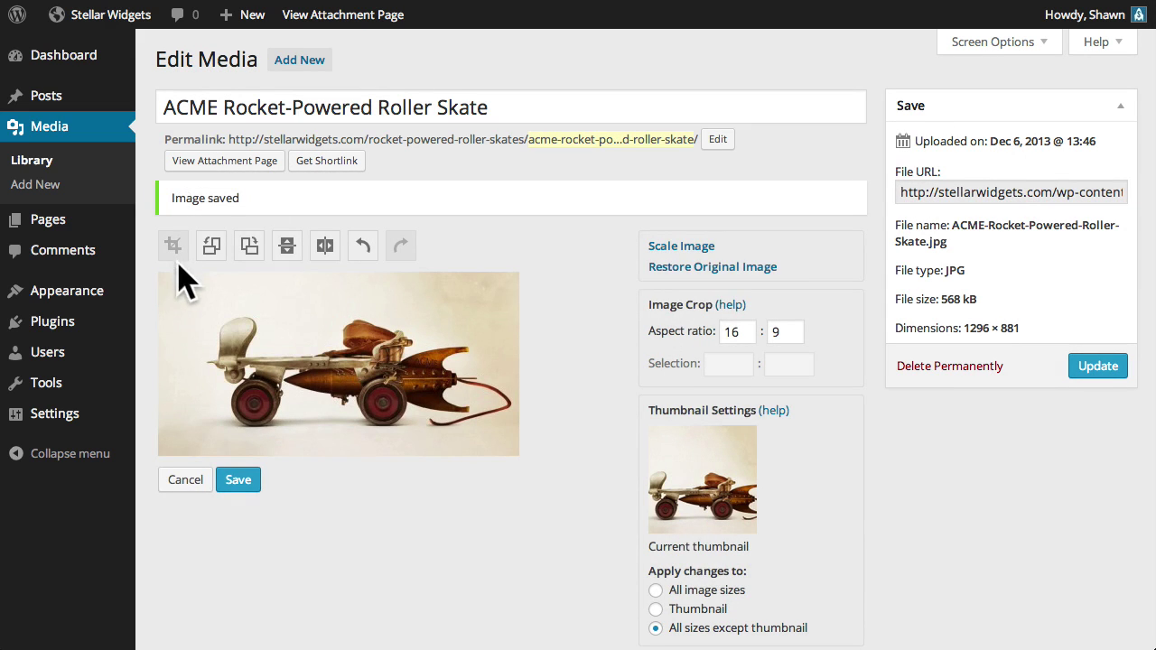
Save the cropped skate image and update the attachment at 1024 × 524, 73 kB.
click(242, 482)
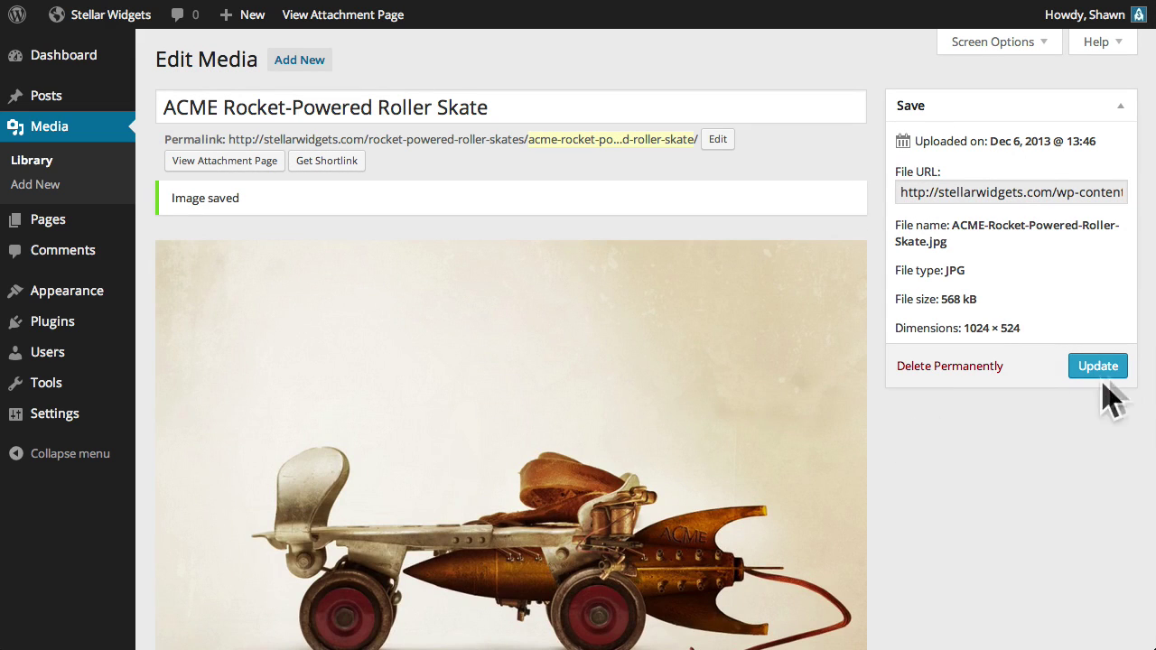
click(1100, 370)
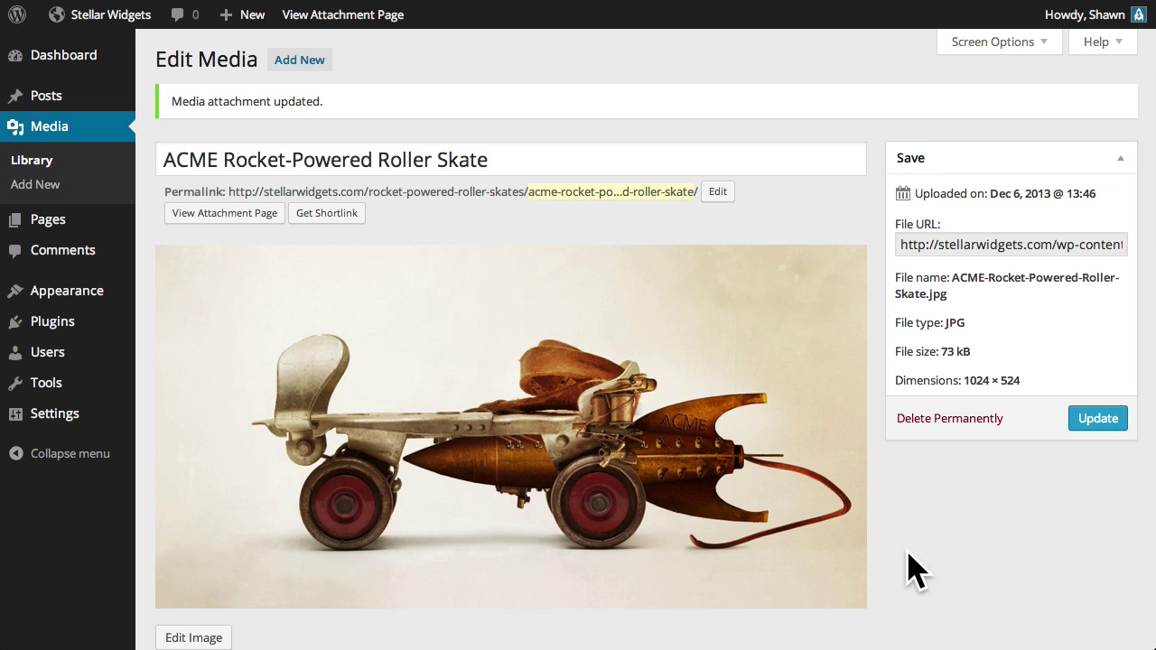
scroll(909, 569, down, 5)
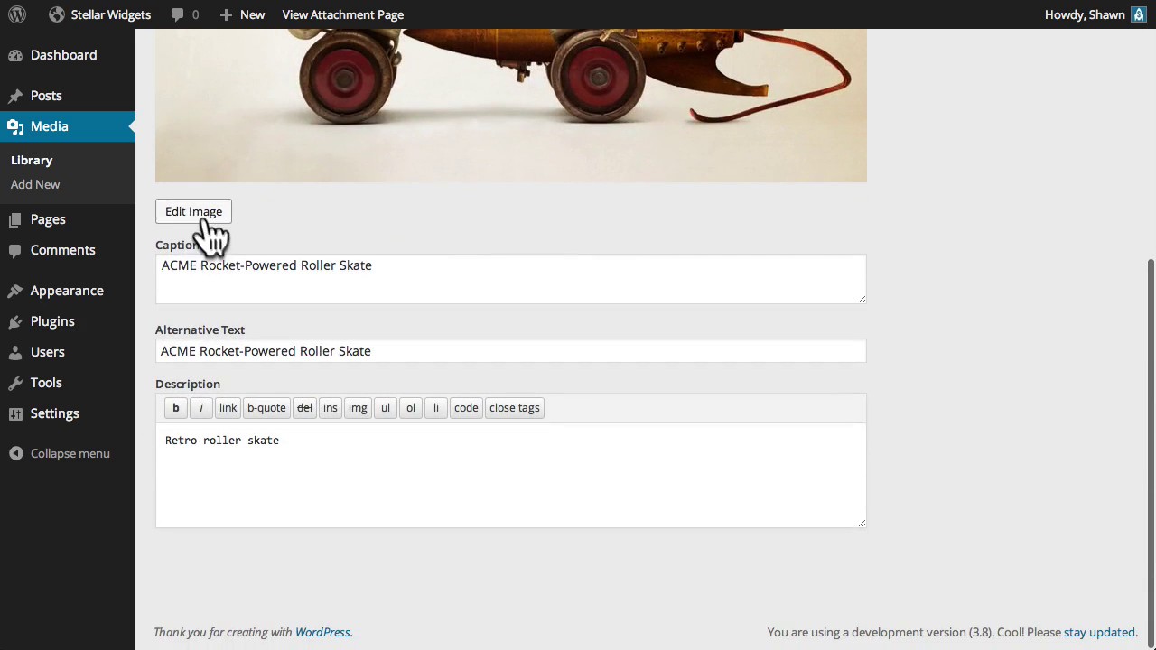
click(193, 214)
Restore the skate photo to its original uncropped image.
scroll(515, 230, up, 5)
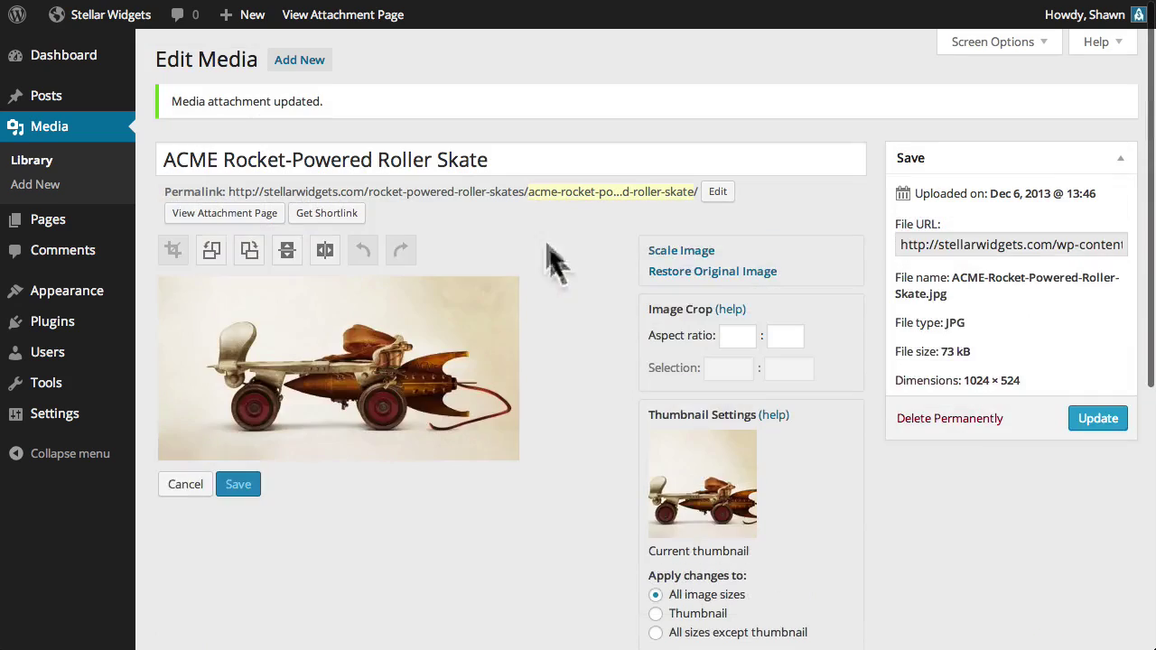
click(768, 272)
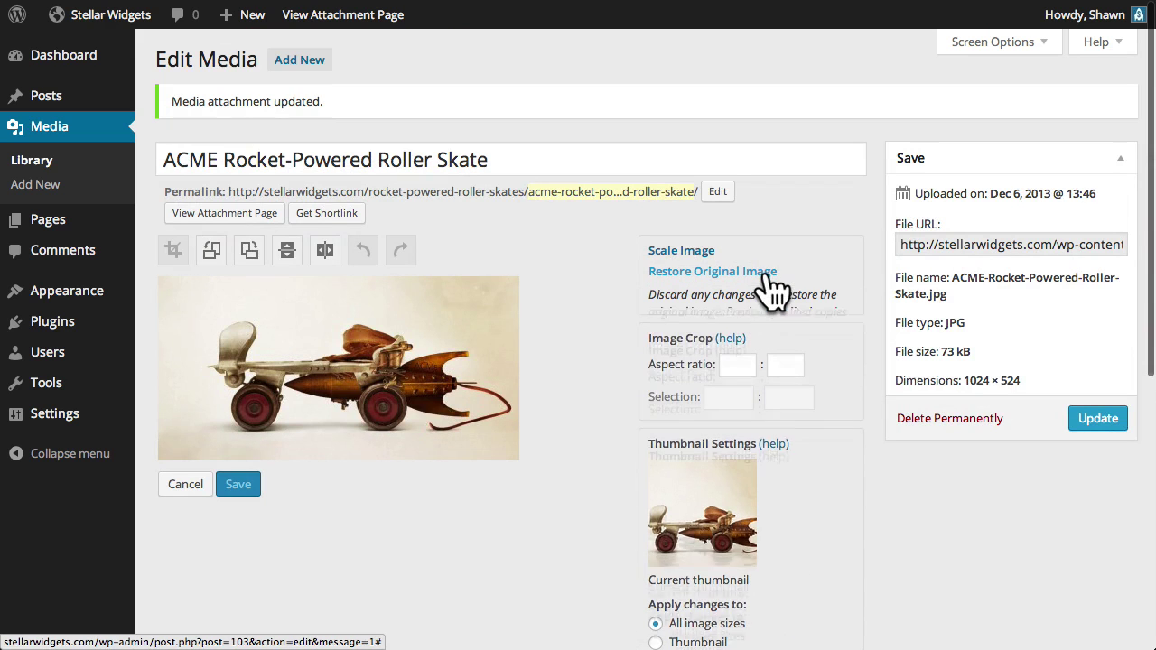
click(679, 358)
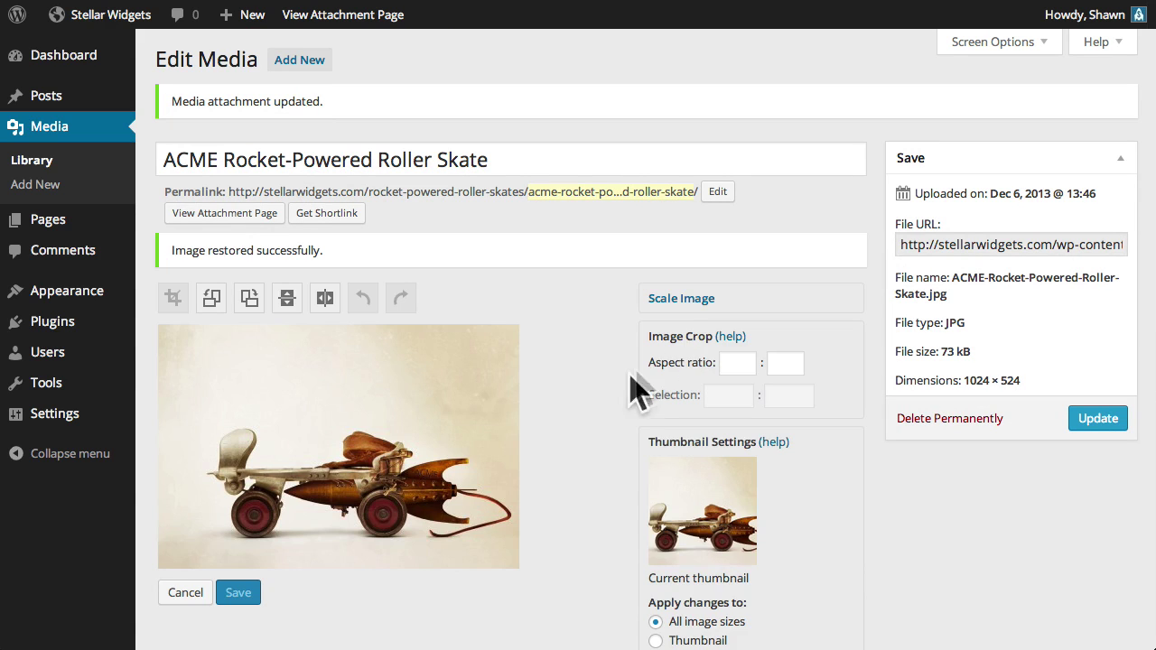